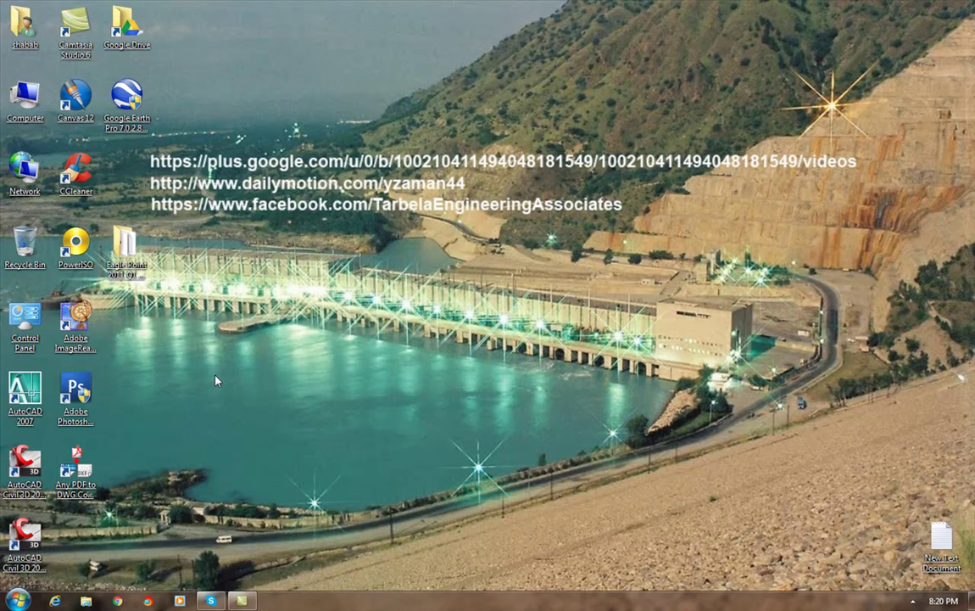
Open the Eagle Point 2011 Q1 11.1.0 desktop folder and run setup to bring up the Kiosk.
double_click(124, 246)
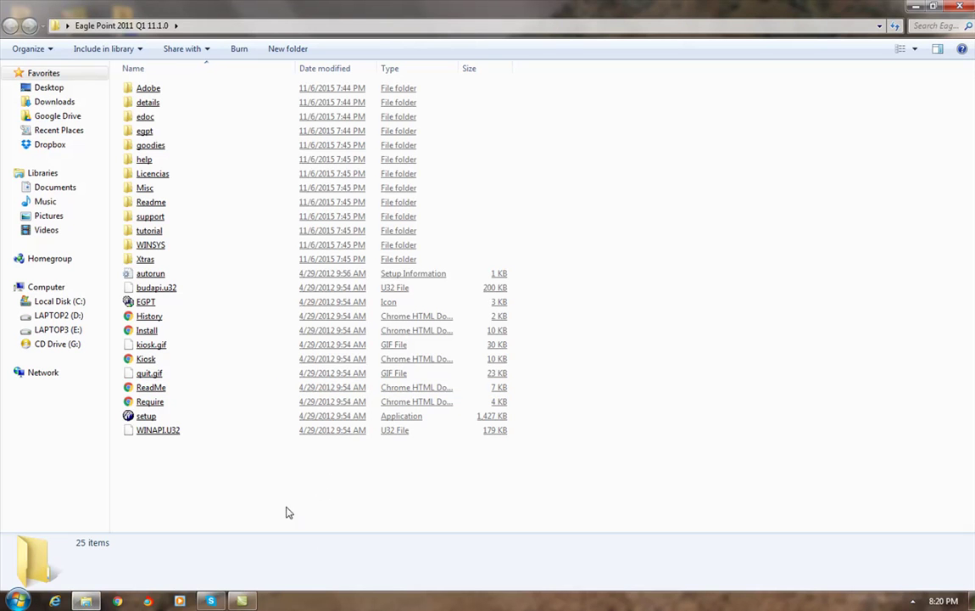
double_click(144, 417)
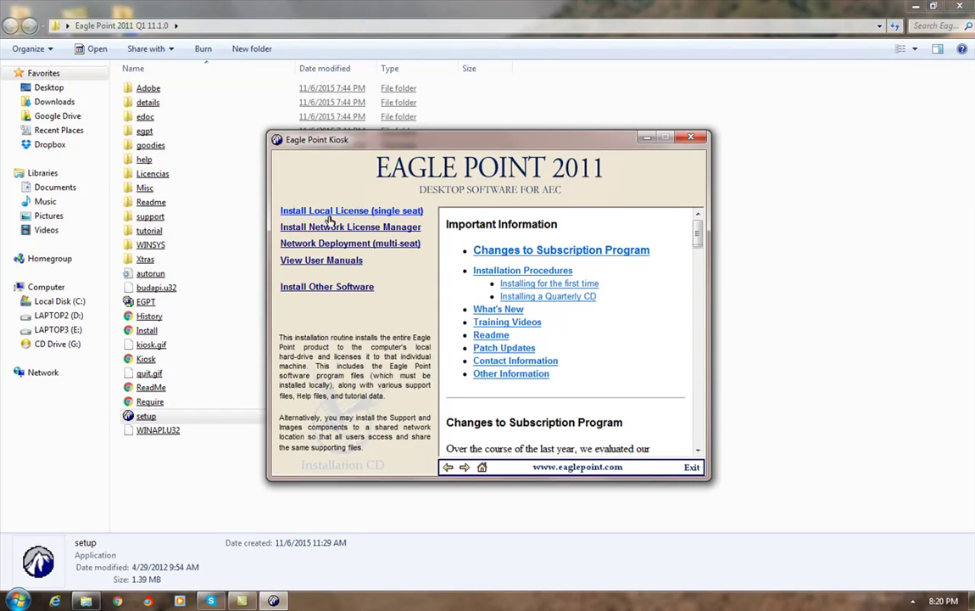
Choose Install Local License (single seat), pass the Welcome page and accept the license agreement.
mouse_move(351, 211)
left_click(334, 212)
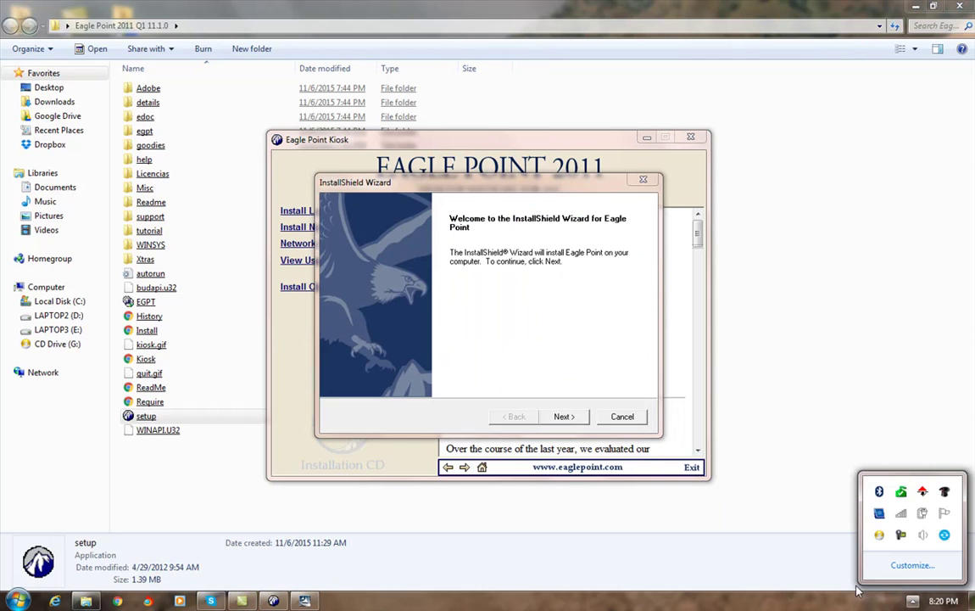
left_click(563, 416)
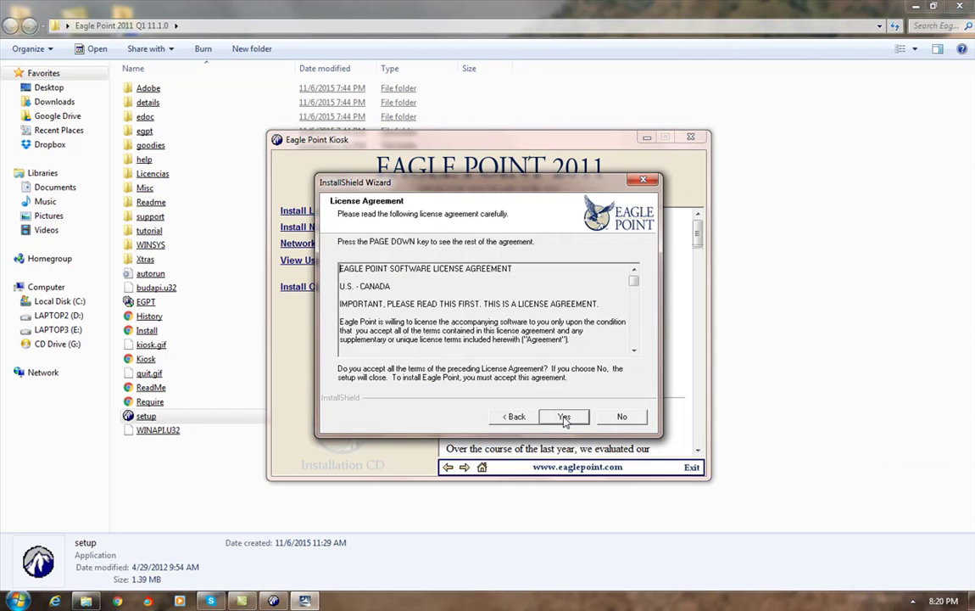
left_click(565, 418)
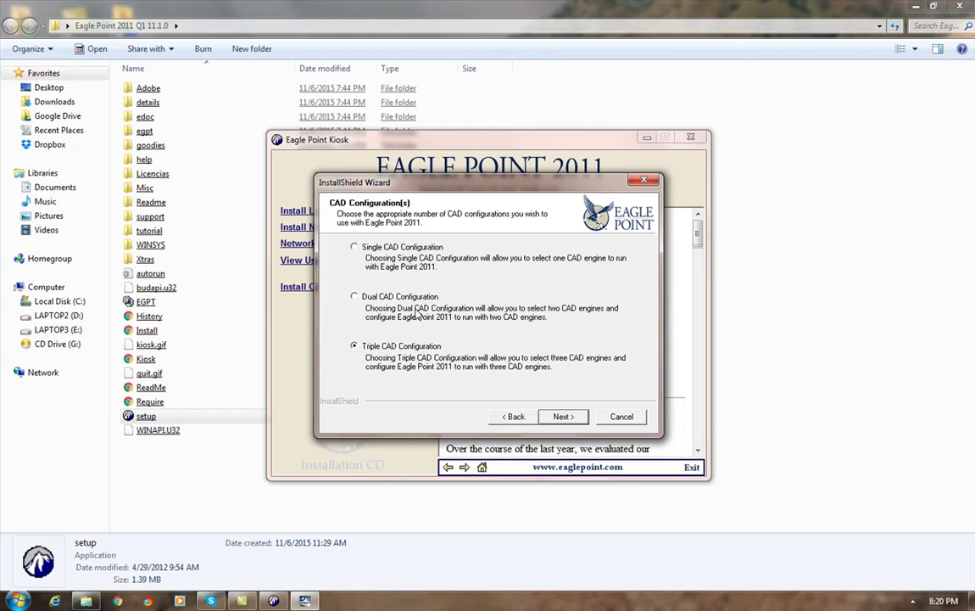
Try the Dual CAD configuration with AutoCAD 2007 and MicroStation V8i.
left_click(355, 296)
left_click(561, 415)
left_click(476, 260)
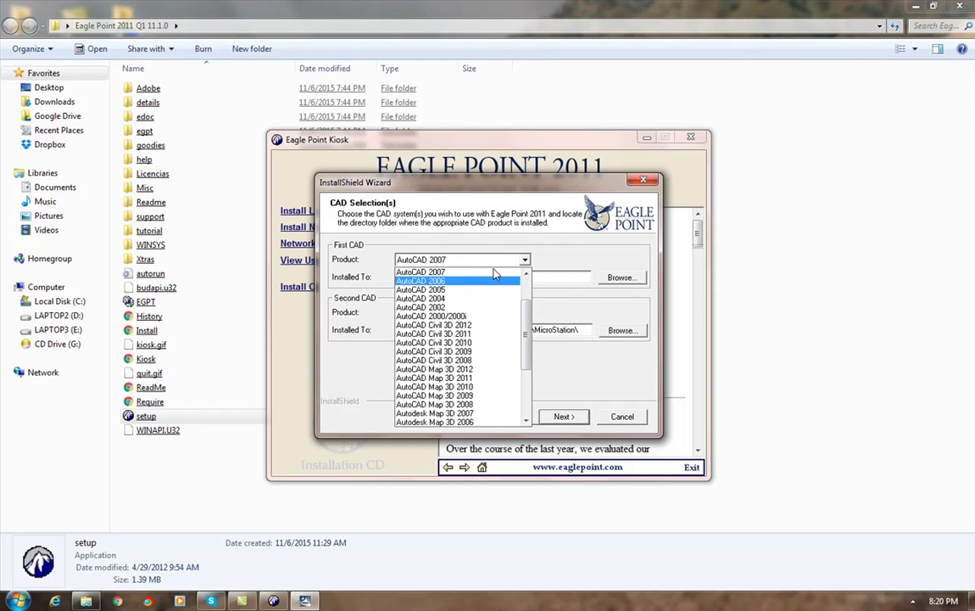
left_click(507, 221)
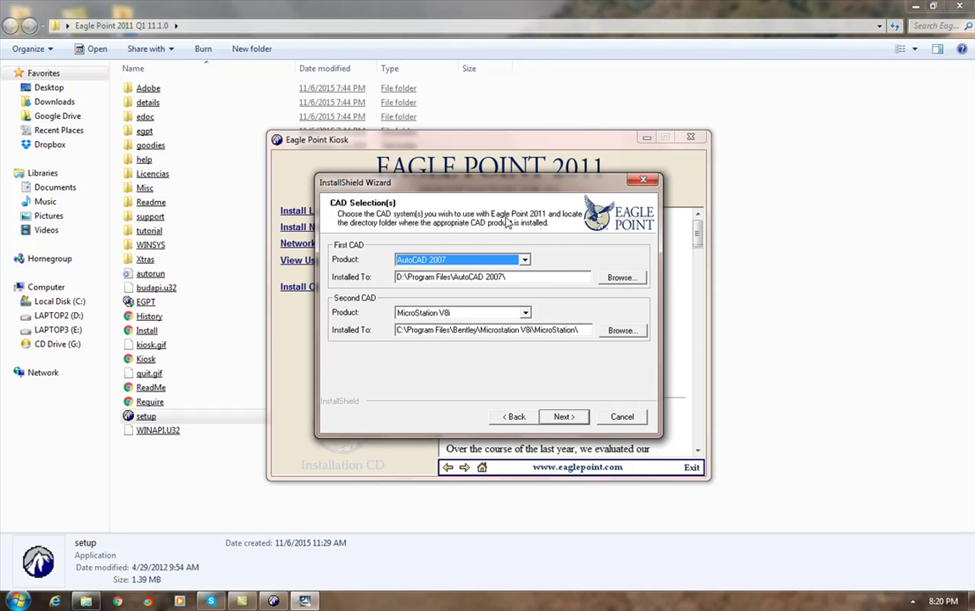
left_click(488, 314)
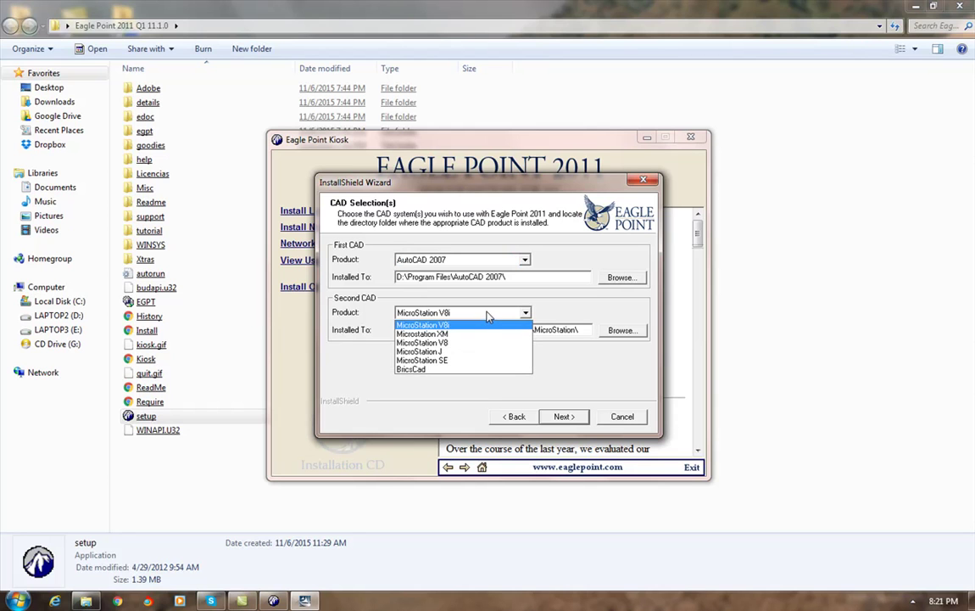
left_click(441, 325)
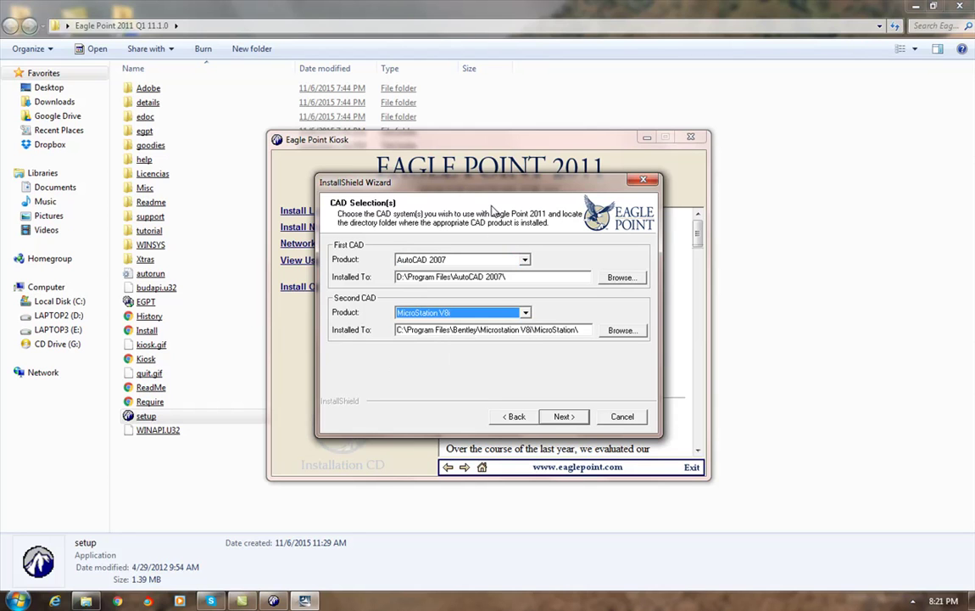
Preview Triple, then settle on Single CAD configuration with AutoCAD 2007.
left_click(519, 417)
left_click(353, 346)
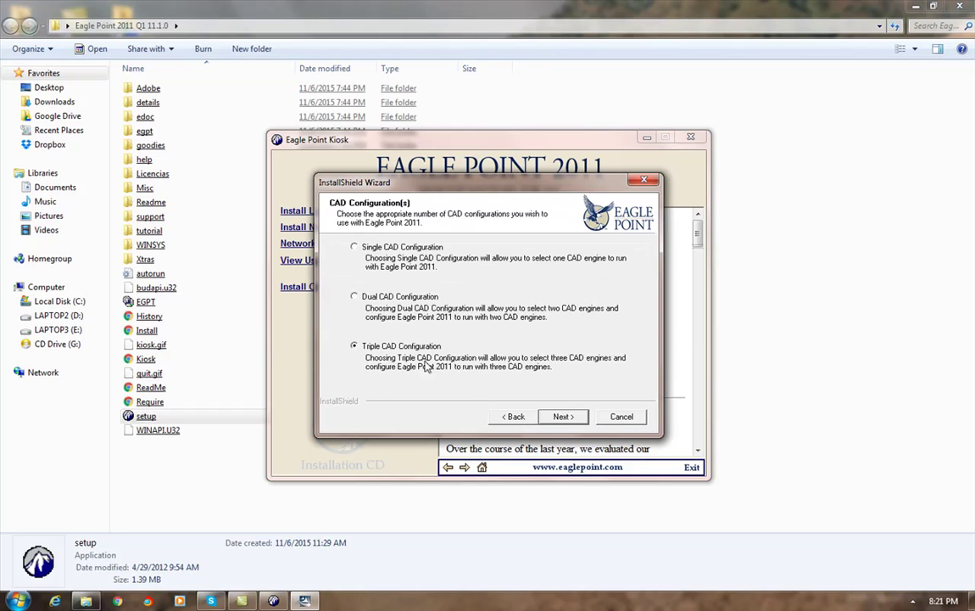
left_click(559, 417)
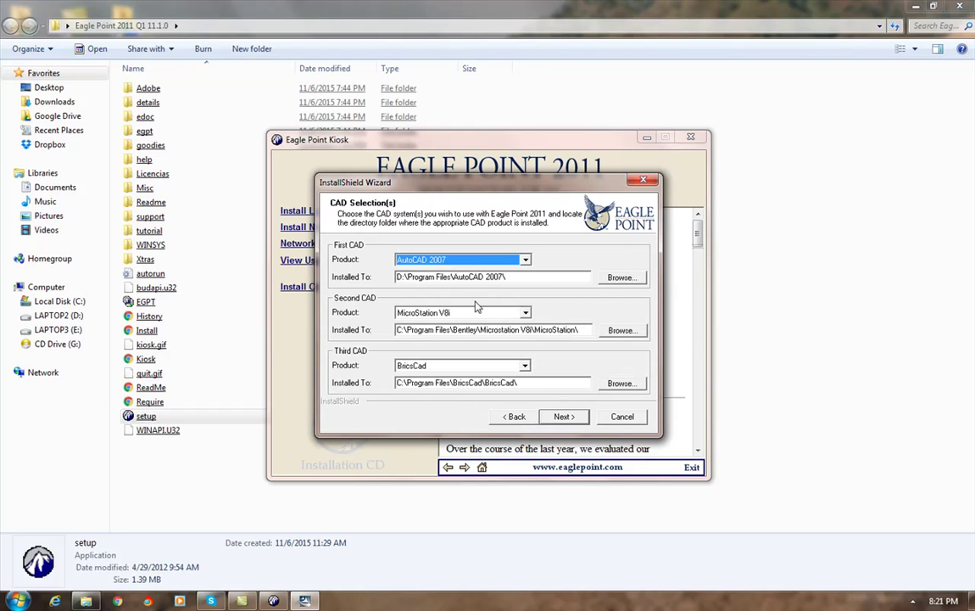
left_click(515, 417)
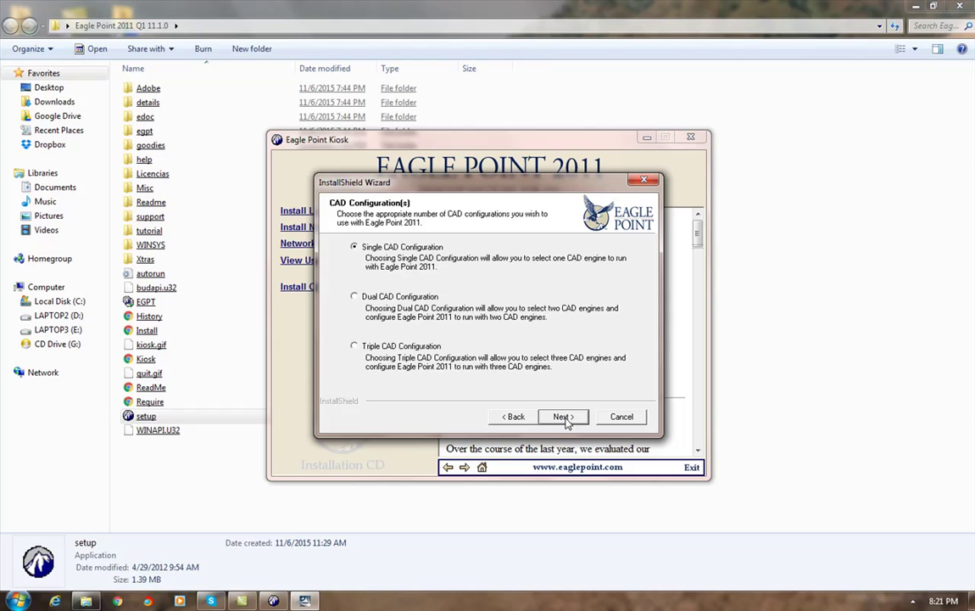
left_click(566, 419)
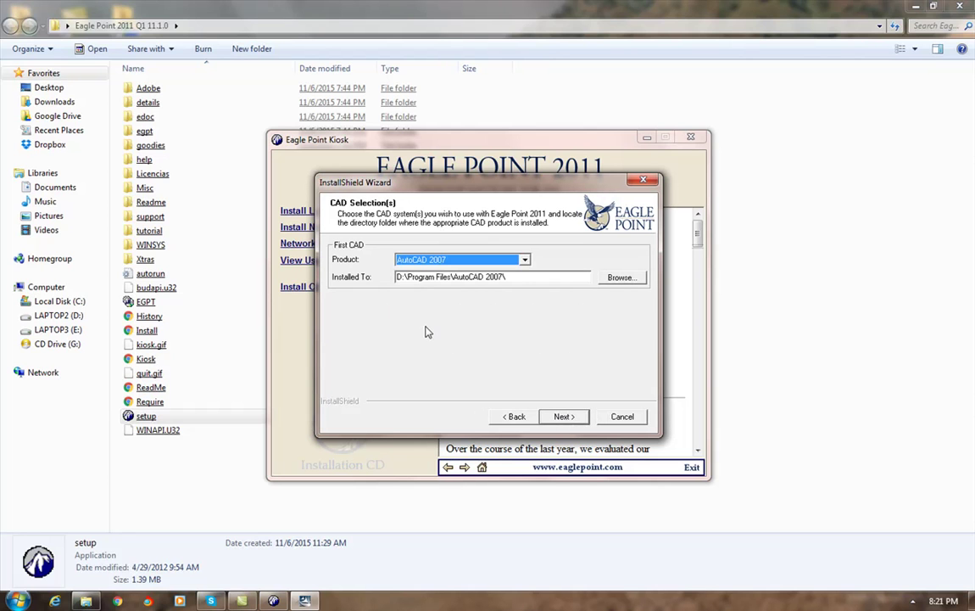
left_click(439, 263)
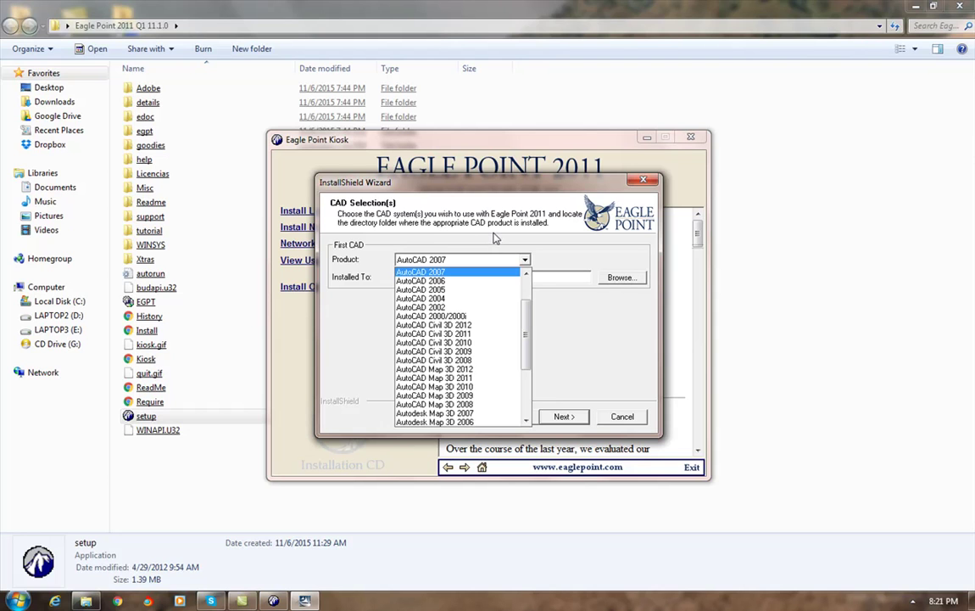
left_click(456, 203)
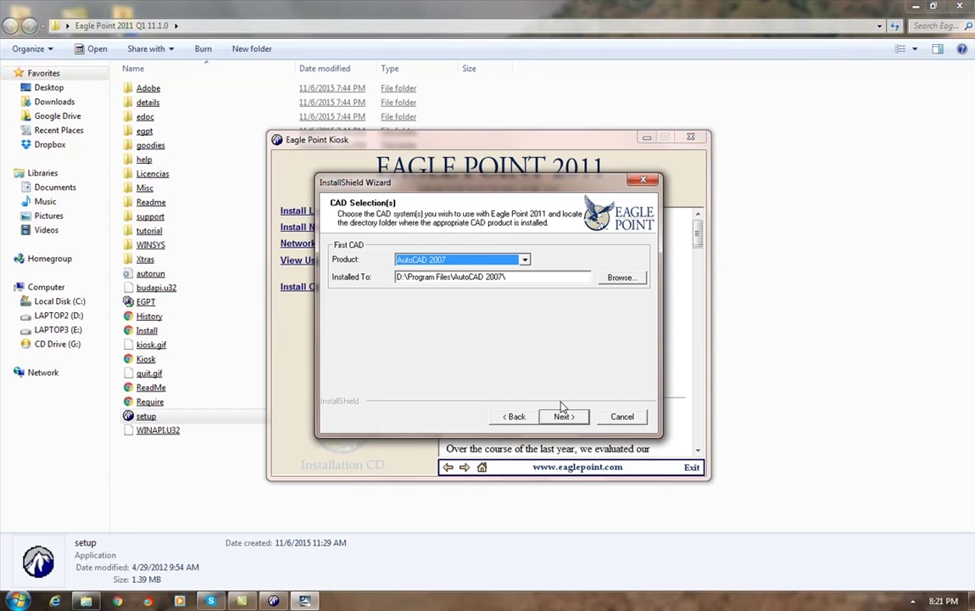
Include all Civil, Survey and LANDCADD products in the product selection.
left_click(565, 416)
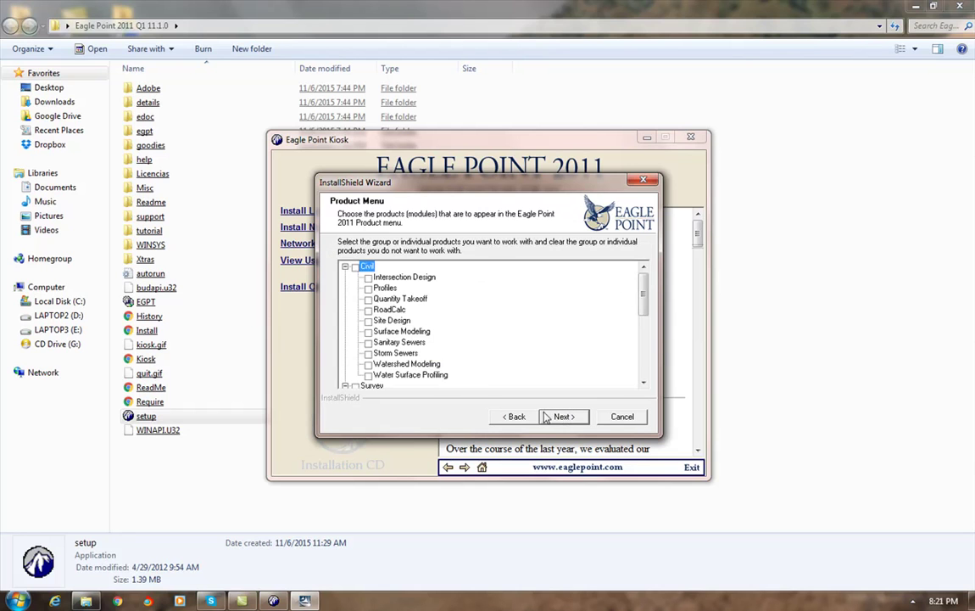
left_click(345, 268)
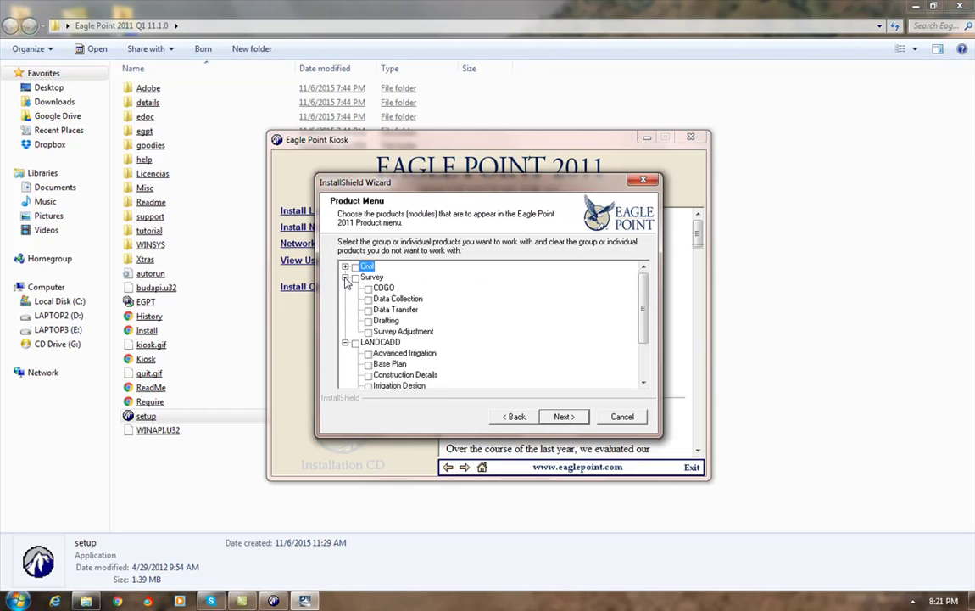
left_click(345, 277)
left_click(345, 288)
left_click(355, 288)
left_click(355, 277)
left_click(356, 266)
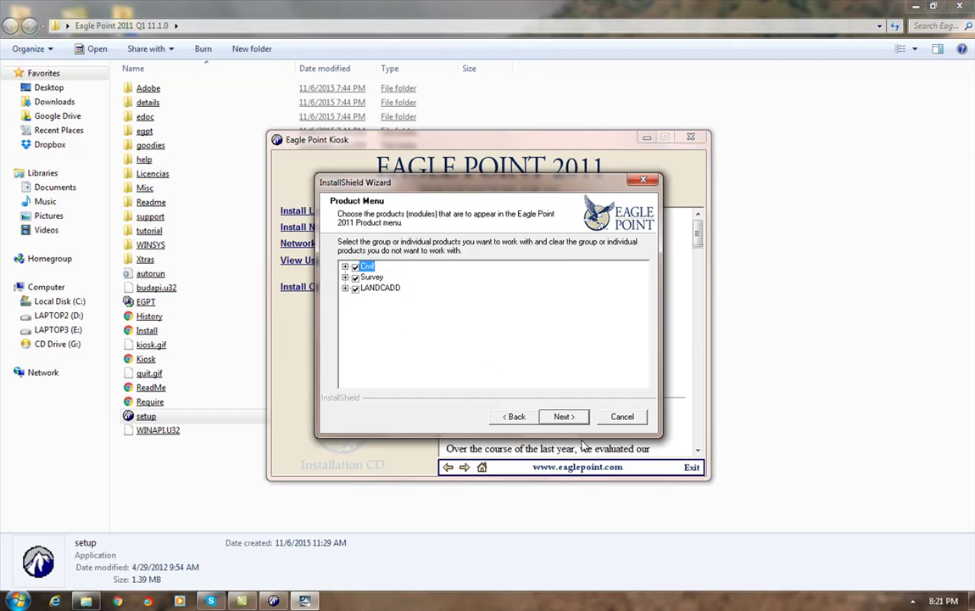
Accept the default install folder, components and Eagle Point Start Menu folder, and start installing.
left_click(564, 416)
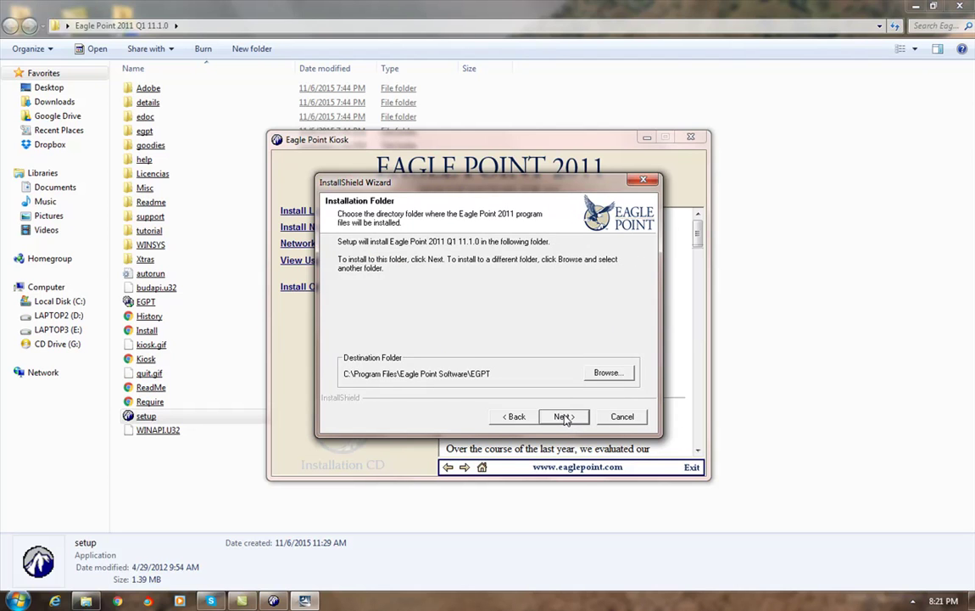
left_click(564, 416)
left_click(564, 416)
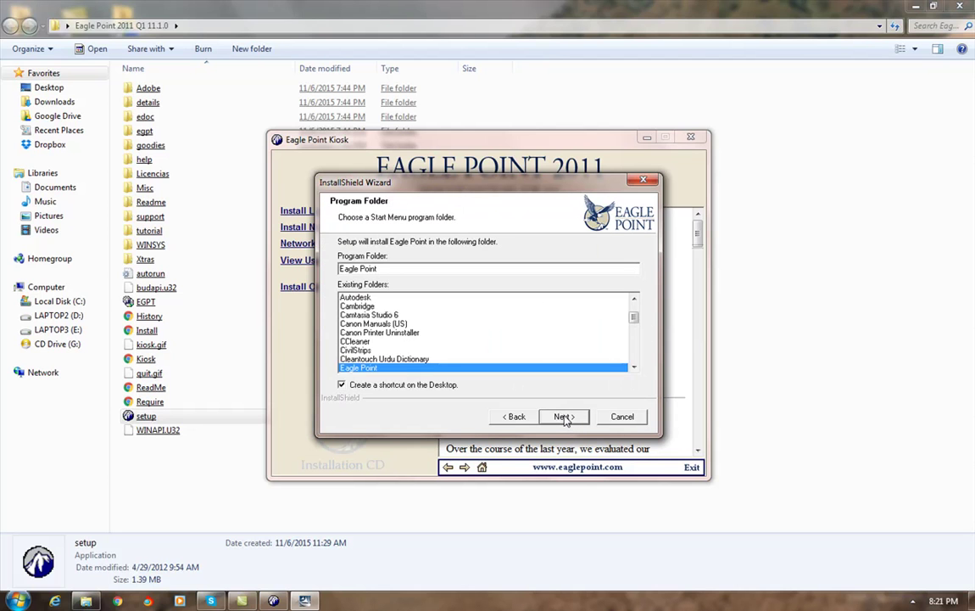
left_click(563, 417)
left_click(564, 417)
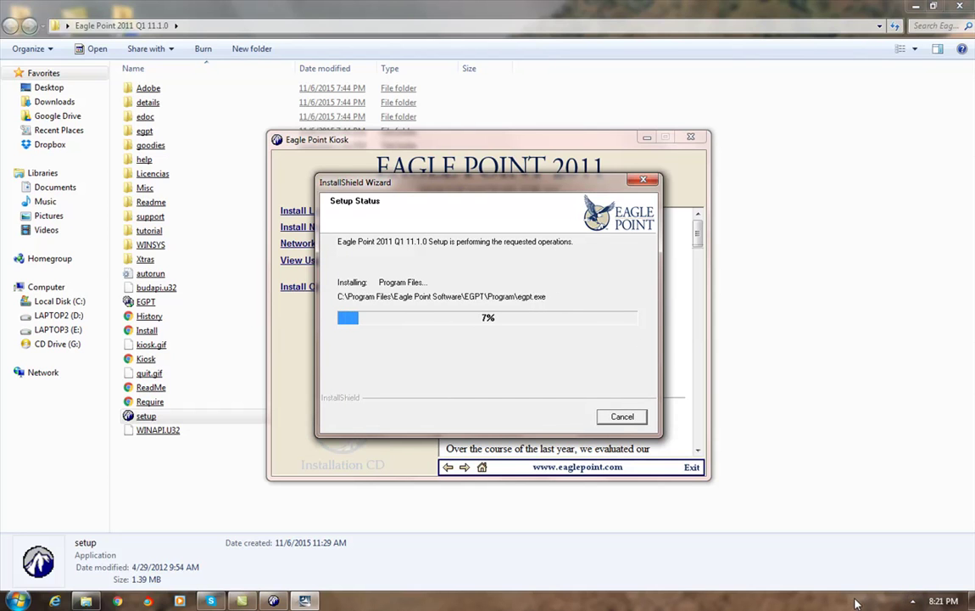
Finish the installation wizard, choosing to restart the computer later.
left_click(911, 601)
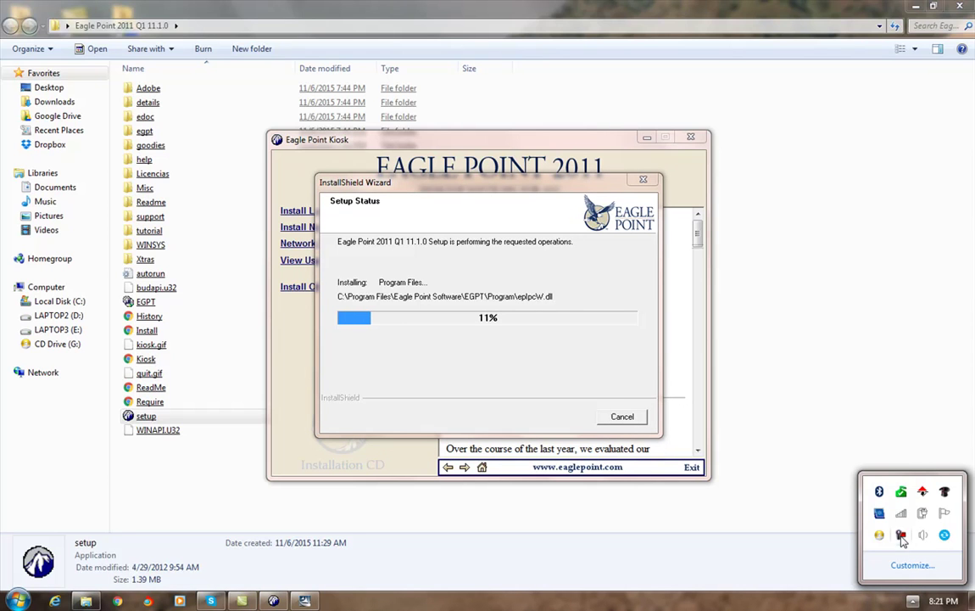
left_click(902, 537)
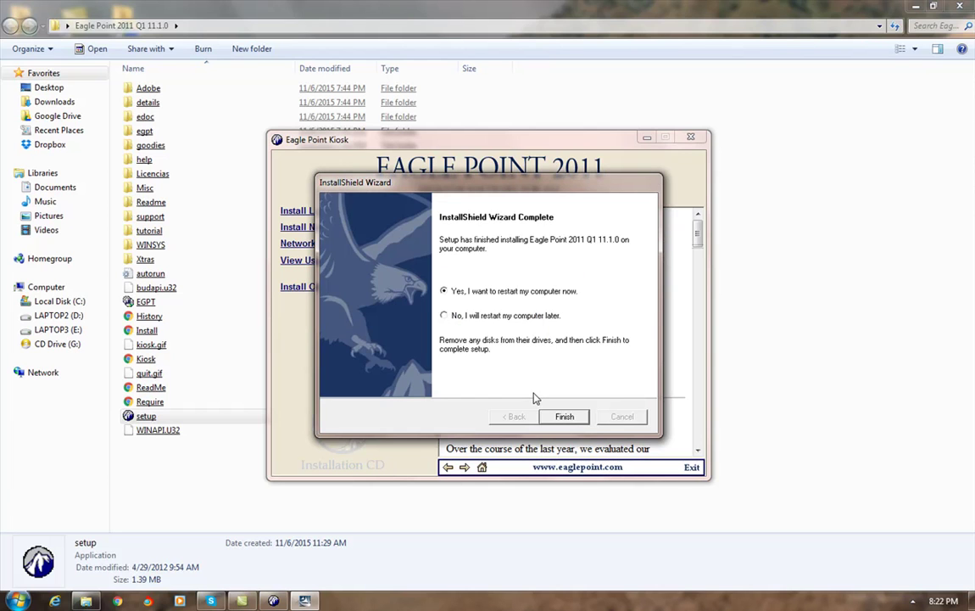
left_click(444, 316)
left_click(563, 415)
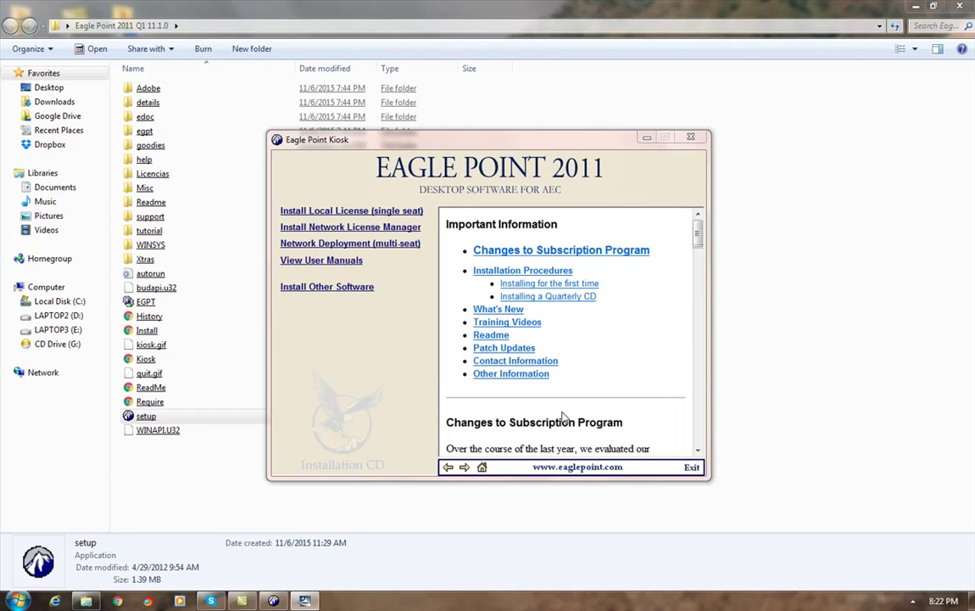
Close the Kiosk, then open the Licencias folder and its Instrucciones notes.
left_click(692, 140)
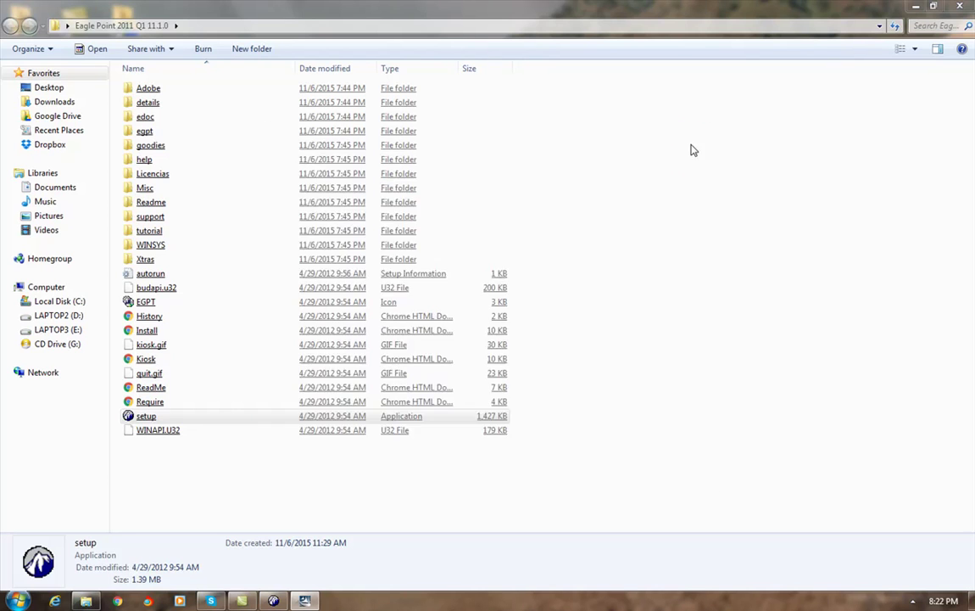
left_click(517, 380)
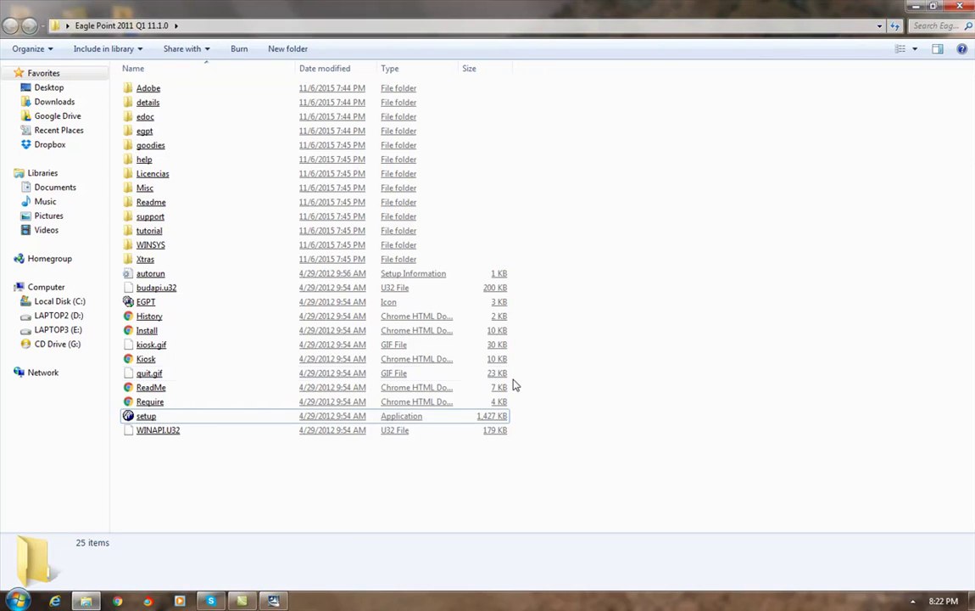
double_click(161, 175)
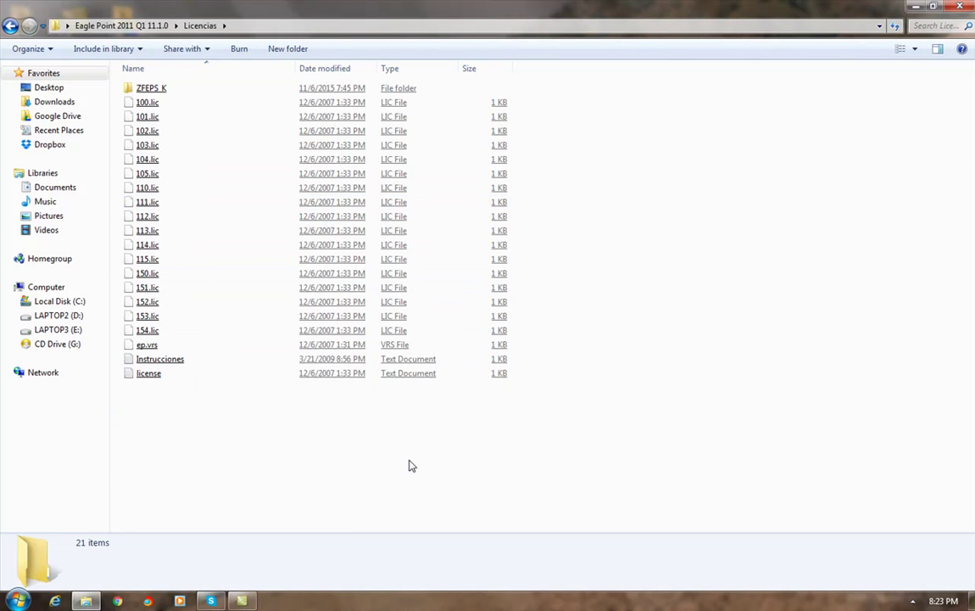
left_click(173, 364)
double_click(174, 365)
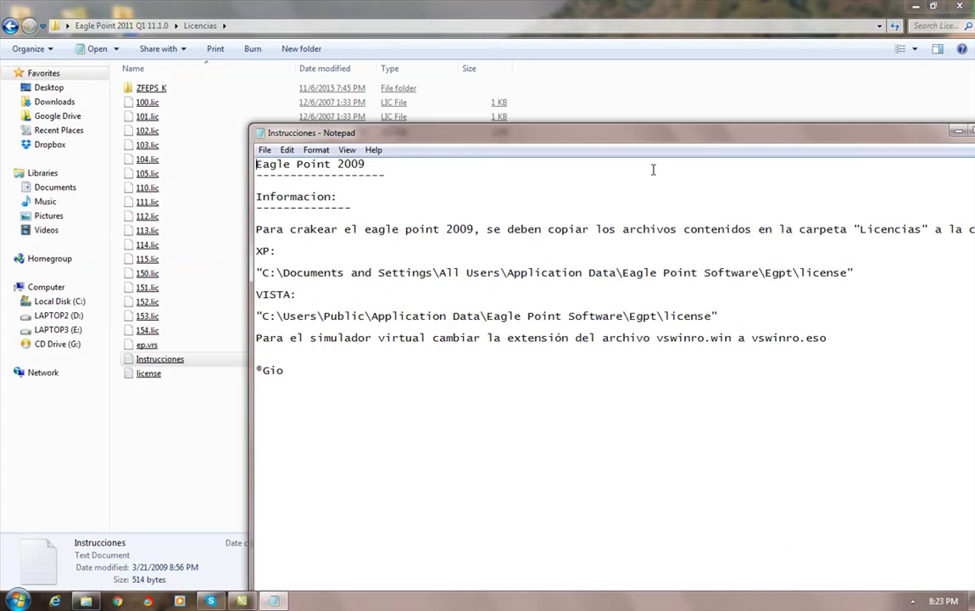
Copy all 20 license files from 100.lic to license, then reposition the Instrucciones notes.
left_click(202, 444)
left_click_drag(203, 445, 133, 103)
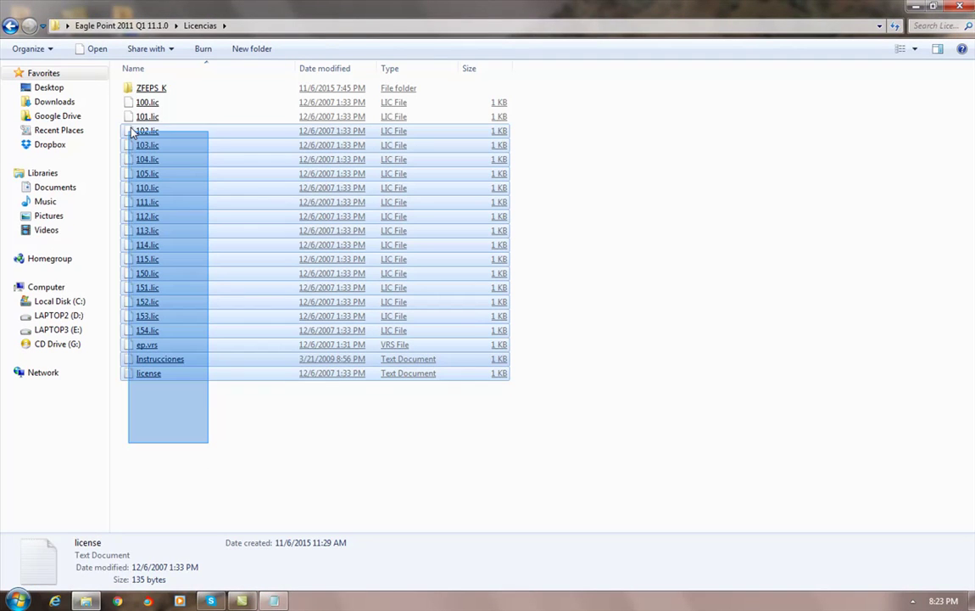
right_click(134, 103)
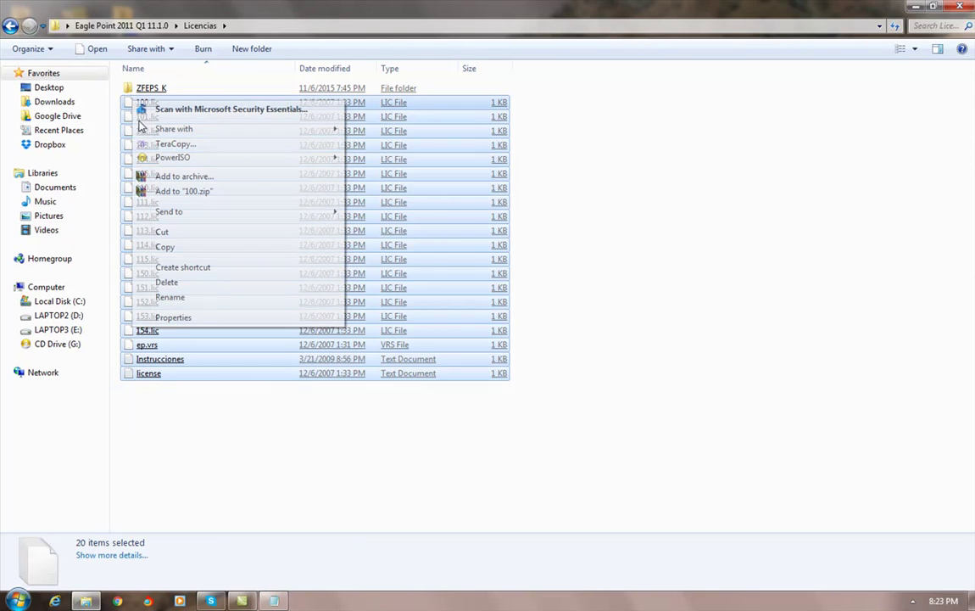
left_click(166, 247)
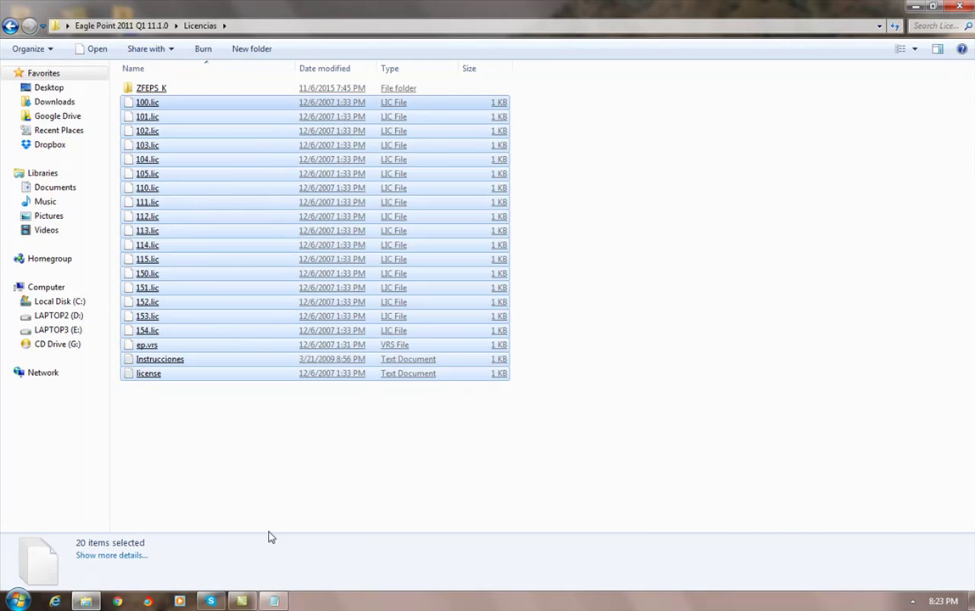
left_click(273, 600)
left_click_drag(466, 128, 433, 125)
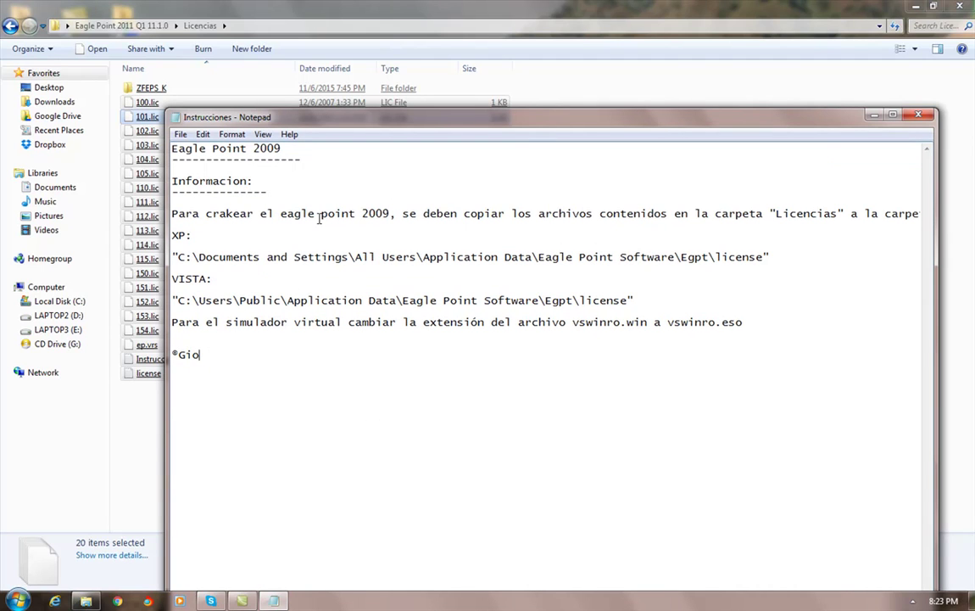
Highlight the VISTA path C:\Users\Public\Application Data\Eagle Point Software\Egpt\license in the notes.
left_click_drag(176, 235, 189, 236)
left_click(220, 256)
left_click_drag(220, 300, 661, 297)
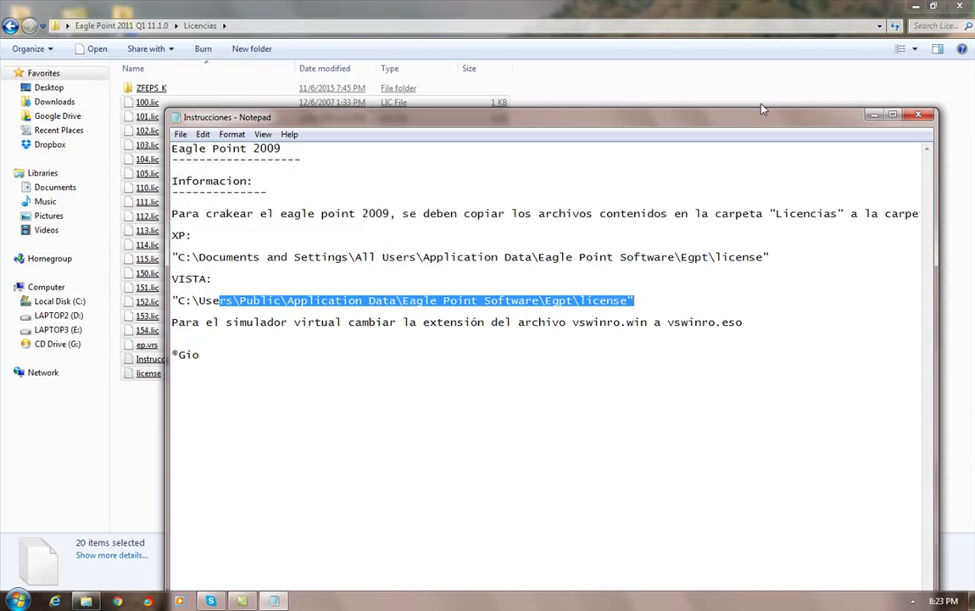
Browse to C:\Users\Public\Application Data\Eagle Point Software\Egpt\license in Explorer.
left_click(915, 6)
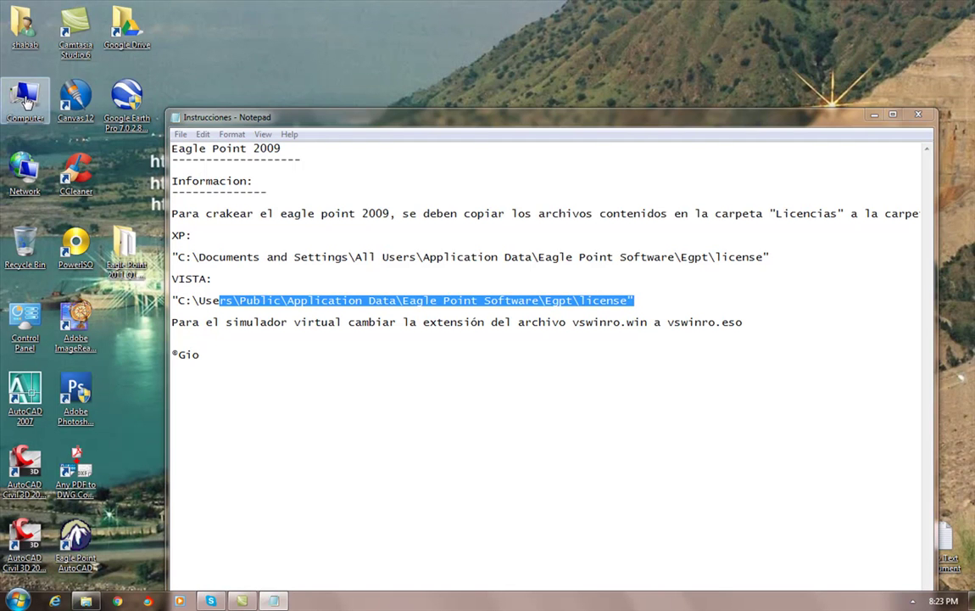
double_click(34, 106)
double_click(151, 288)
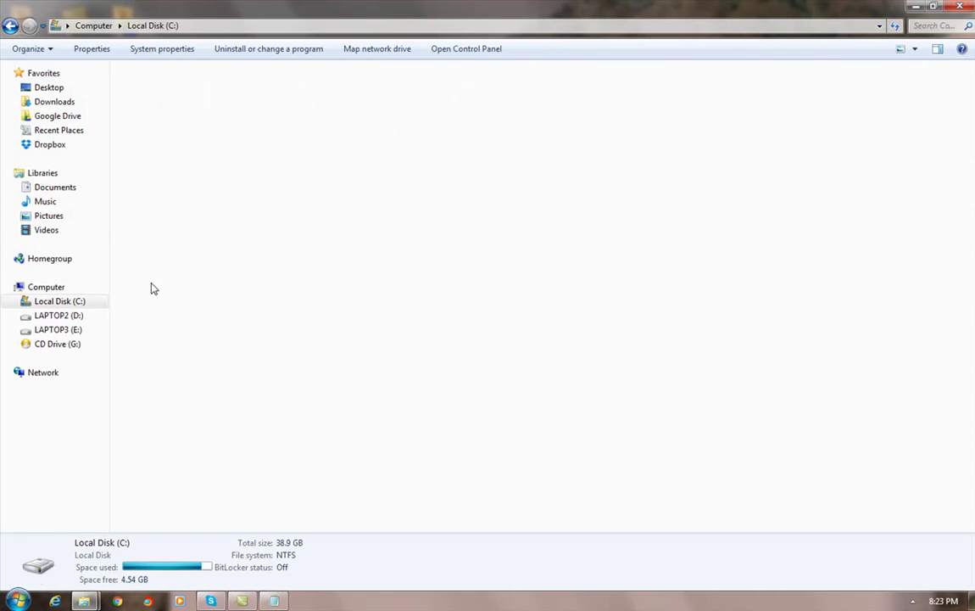
double_click(153, 191)
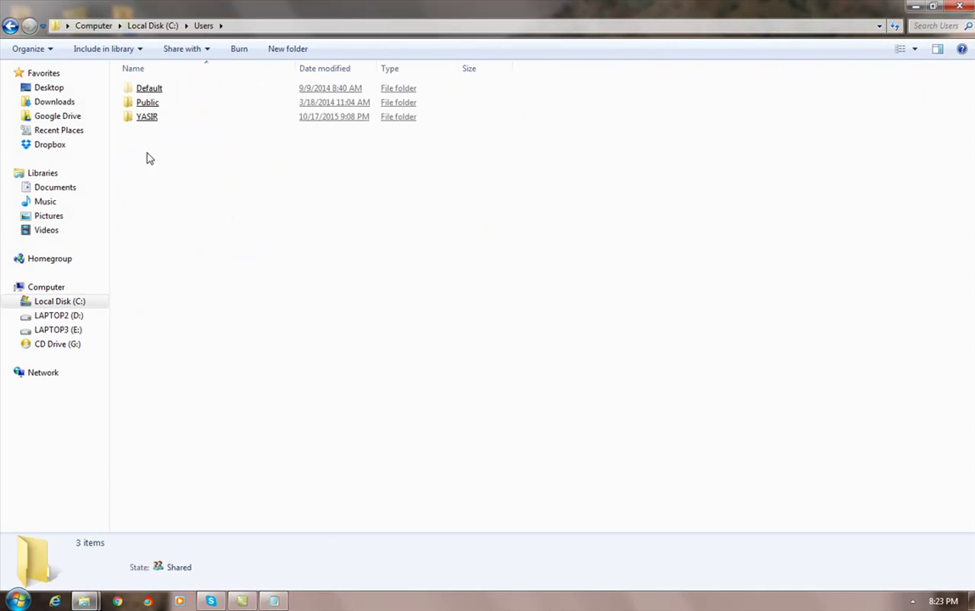
left_click(147, 102)
left_click(154, 95)
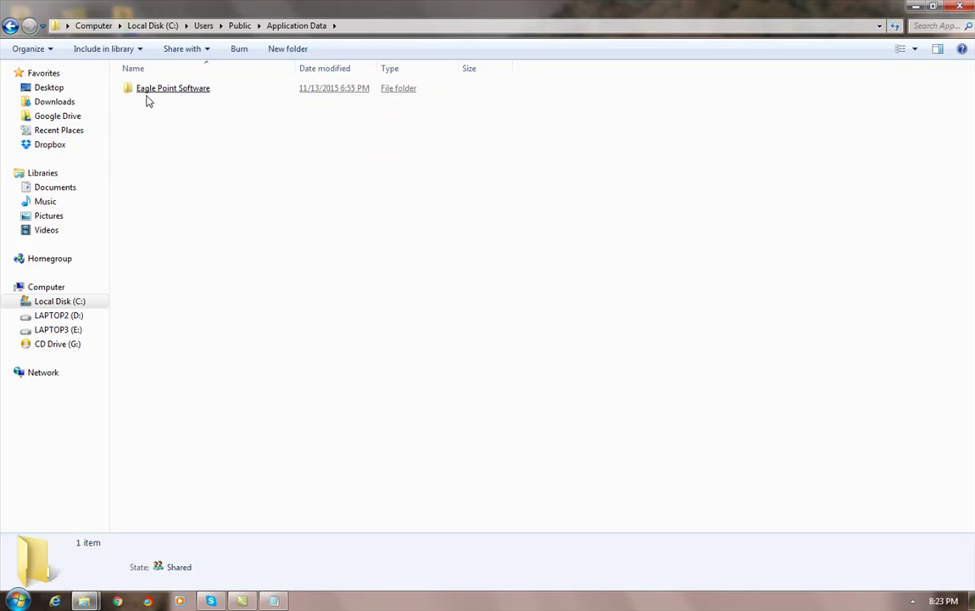
left_click(148, 96)
left_click(146, 96)
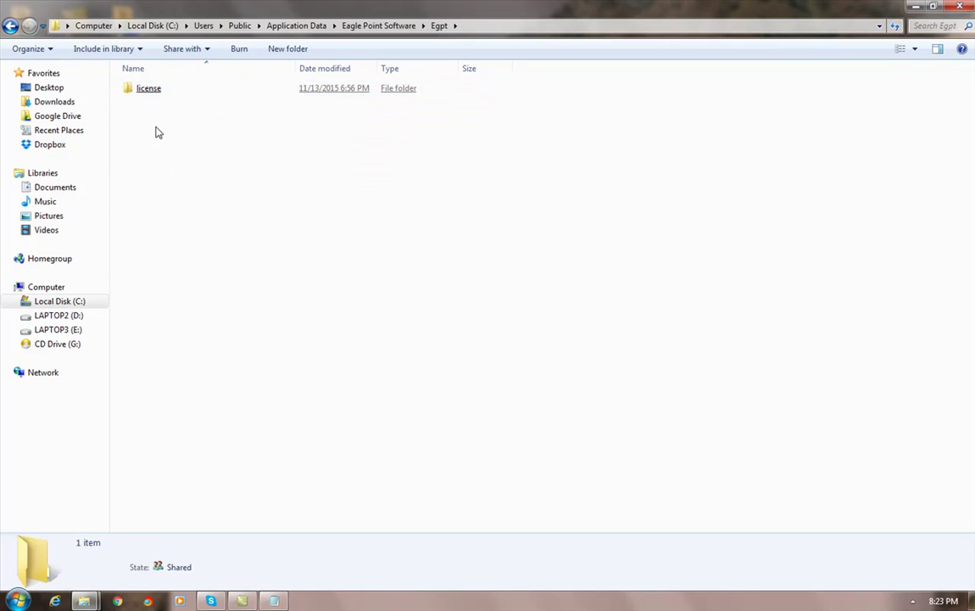
left_click(150, 96)
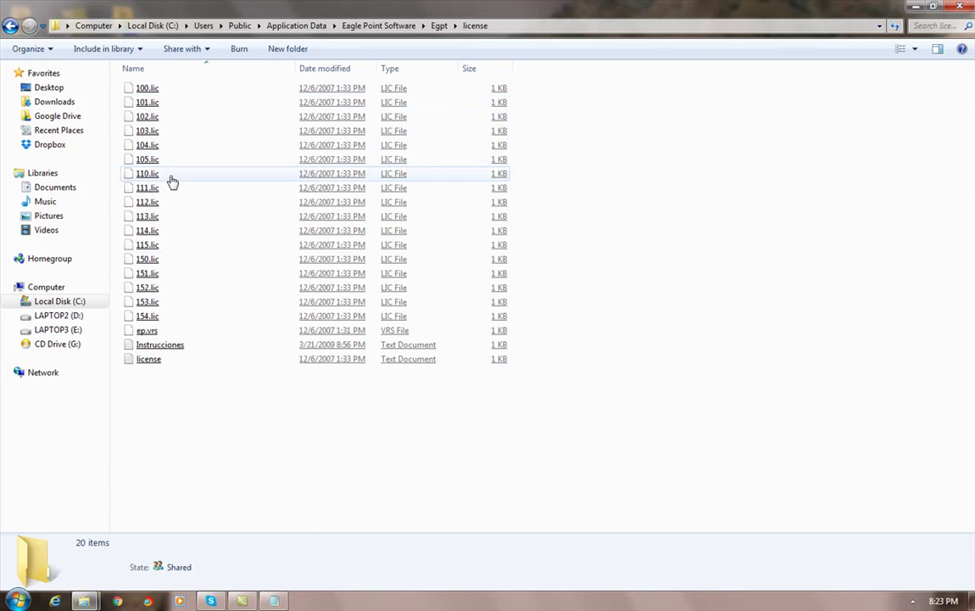
Paste the license files there, overwriting all existing copies, and close Explorer.
right_click(246, 449)
left_click(289, 344)
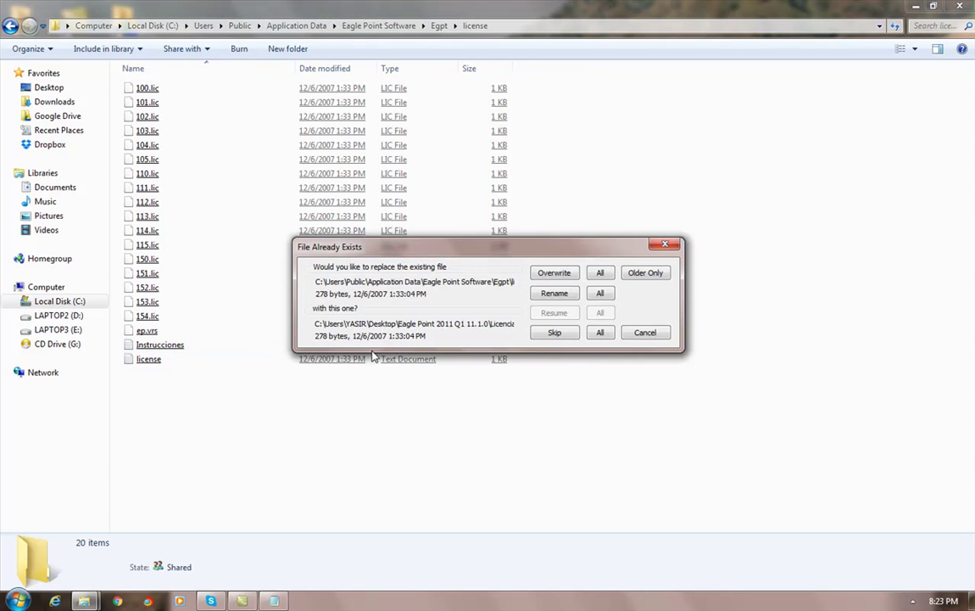
left_click(568, 334)
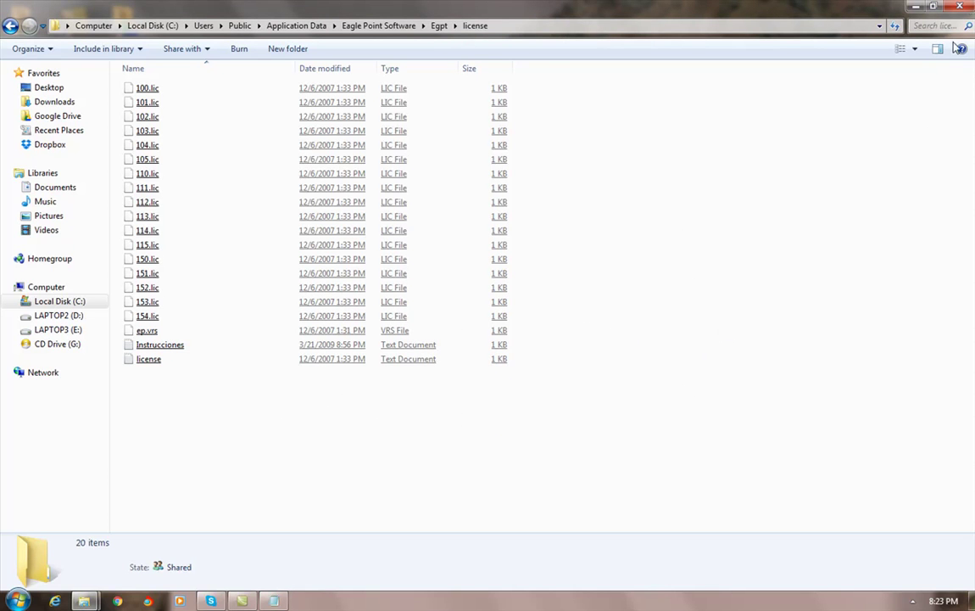
left_click(950, 8)
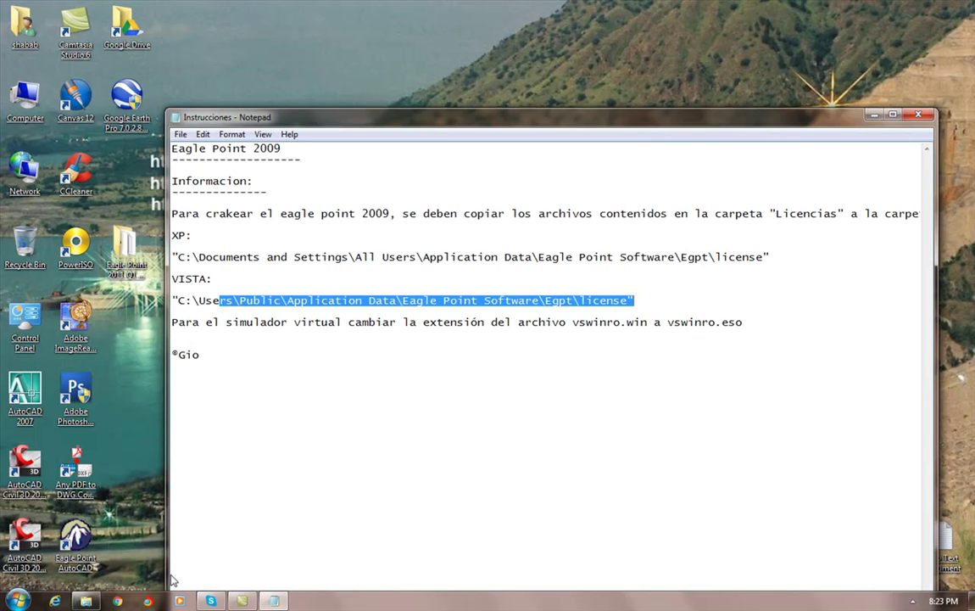
Launch Eagle Point, choose Request Codes and Authorize Products to reach Enter Codes.
double_click(75, 536)
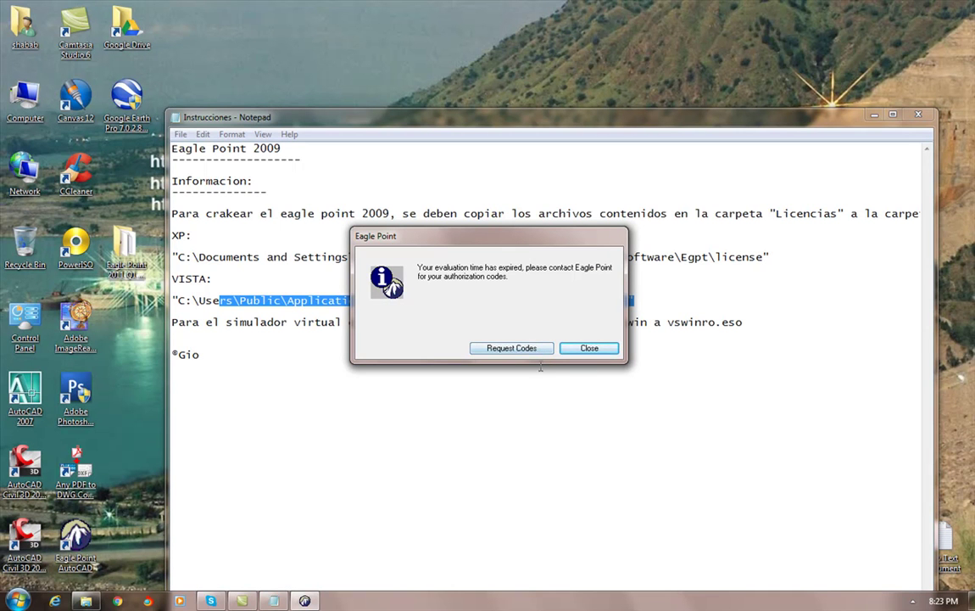
left_click(511, 349)
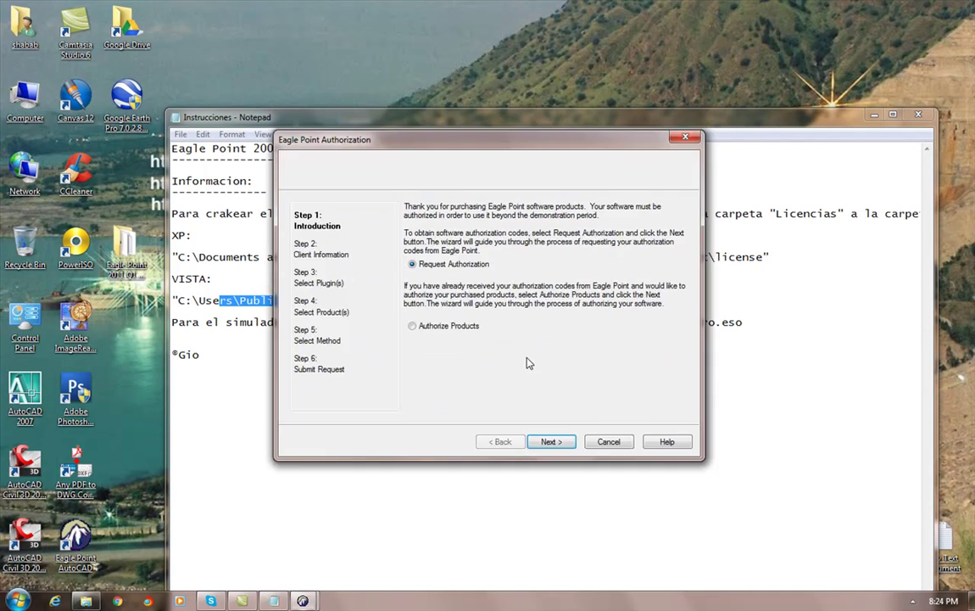
left_click(447, 329)
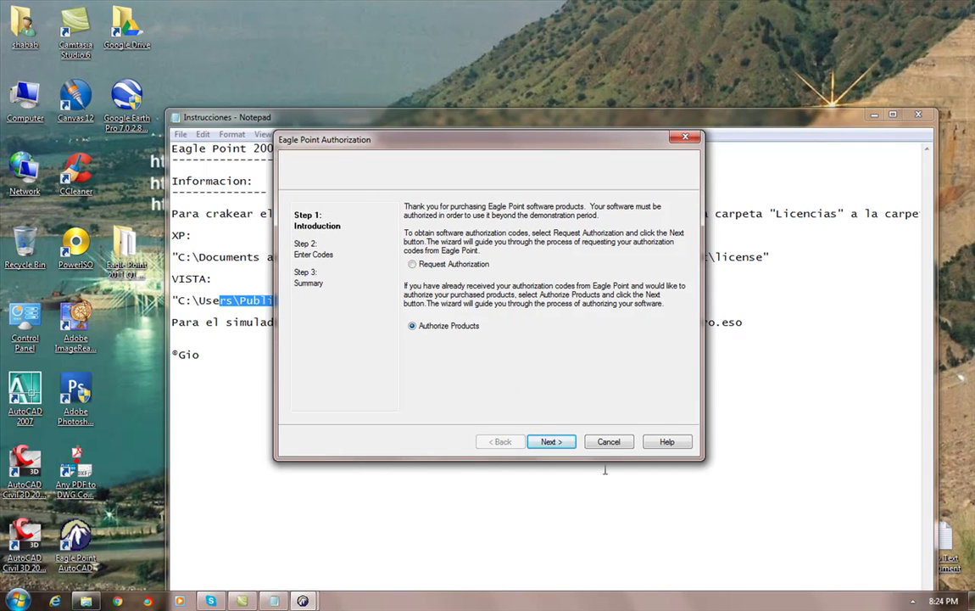
left_click(553, 444)
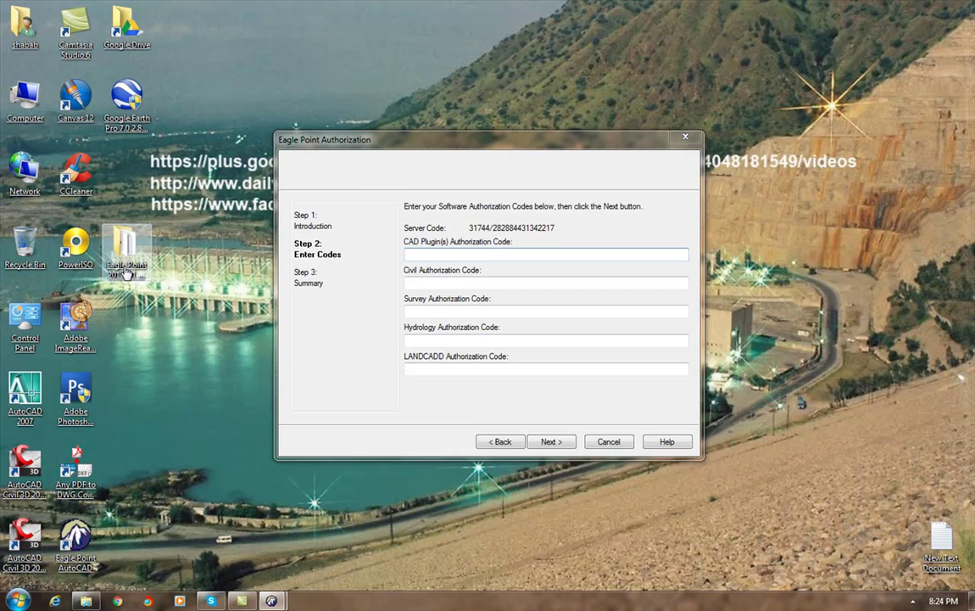
Open license.txt from the Eagle Point 2011 Q1 11.1.0 folder beside the authorization dialog.
double_click(124, 248)
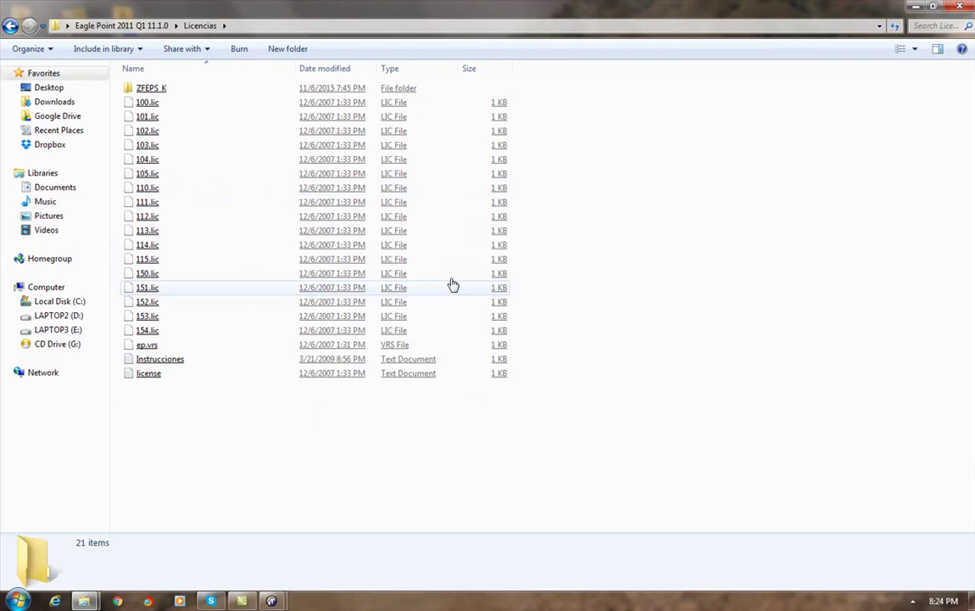
left_click(155, 382)
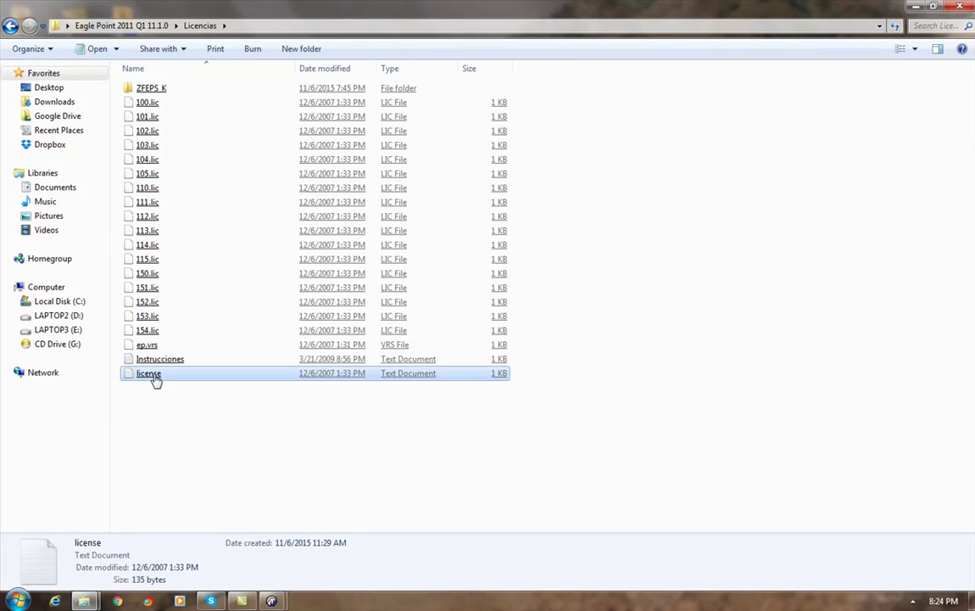
double_click(156, 379)
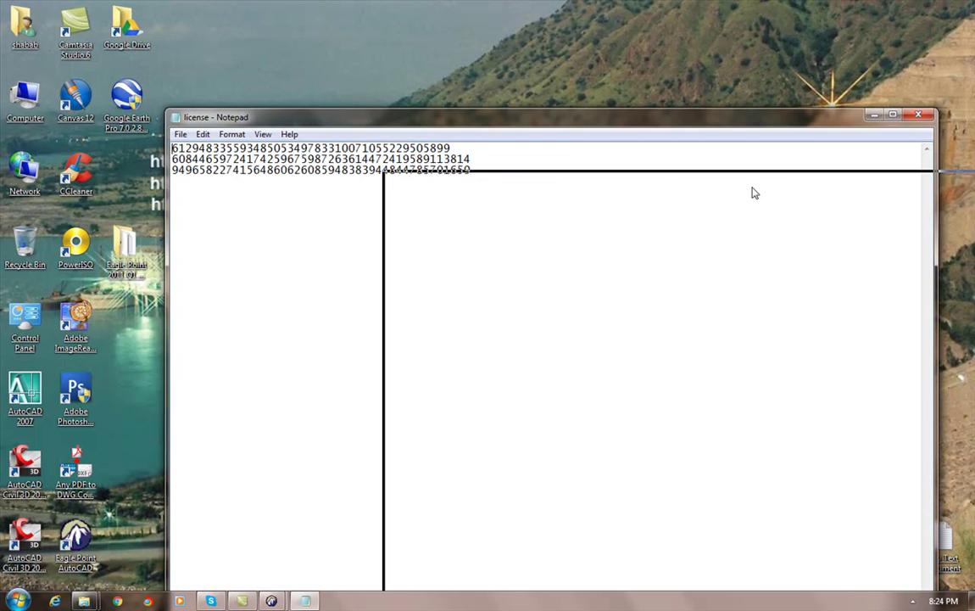
left_click_drag(490, 119, 823, 168)
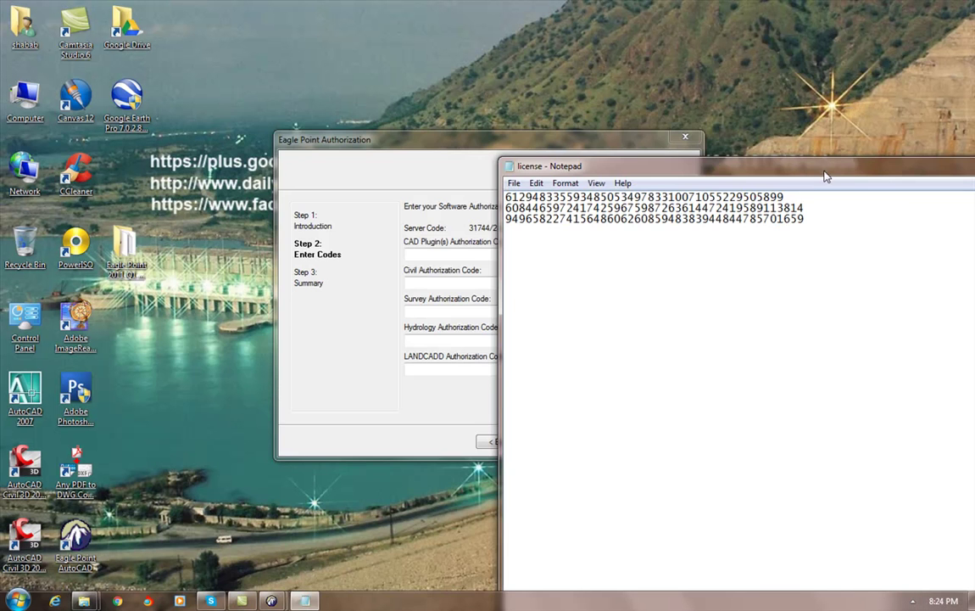
left_click_drag(477, 148, 354, 56)
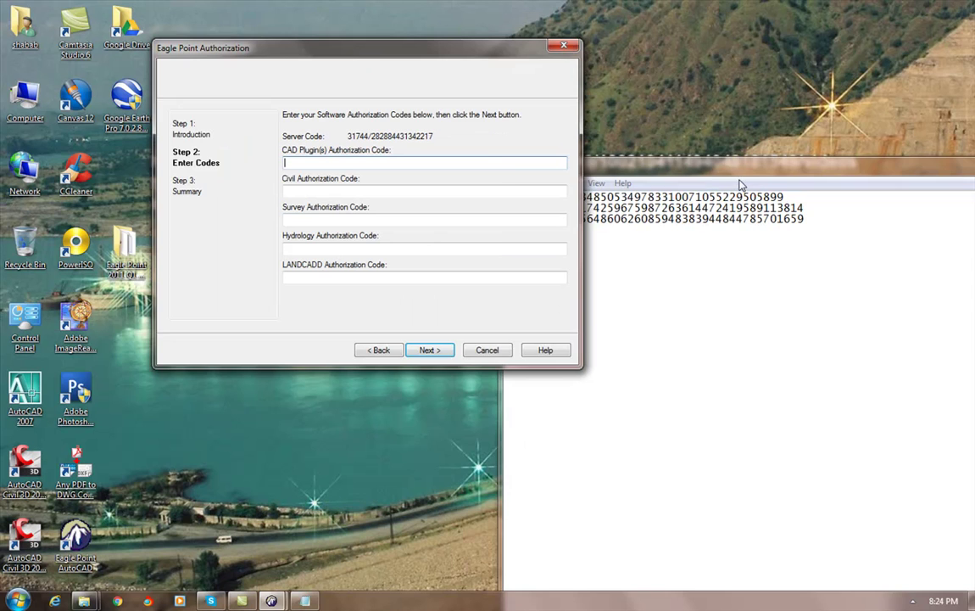
left_click(665, 167)
Copy the first code line from license.txt into the Civil field.
left_click_drag(506, 197, 785, 196)
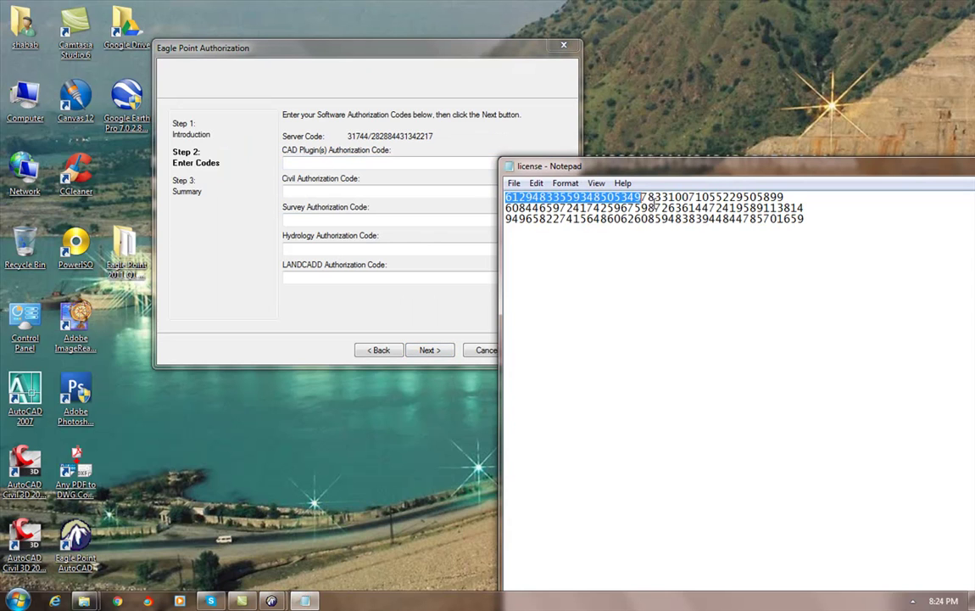
right_click(774, 195)
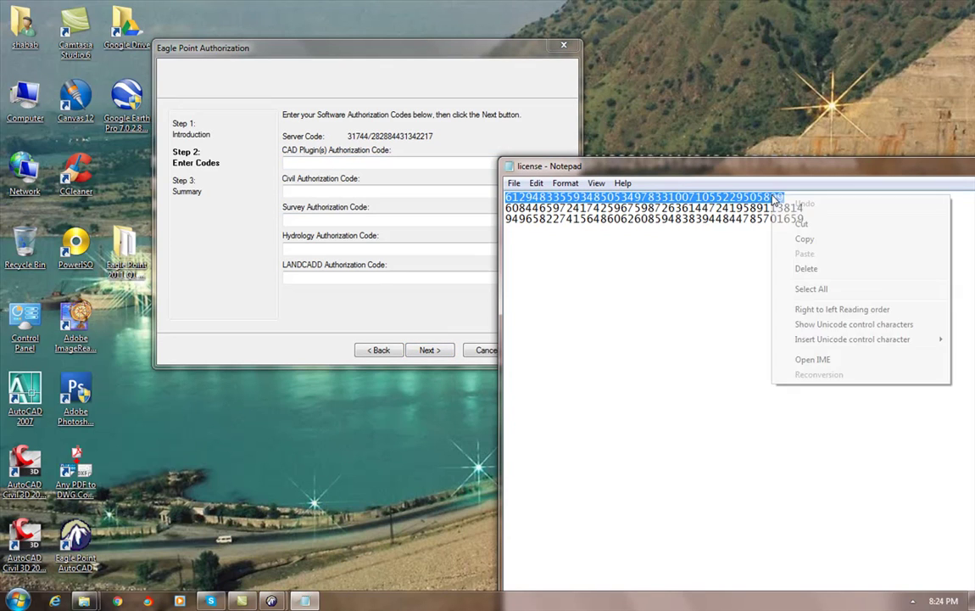
left_click(802, 238)
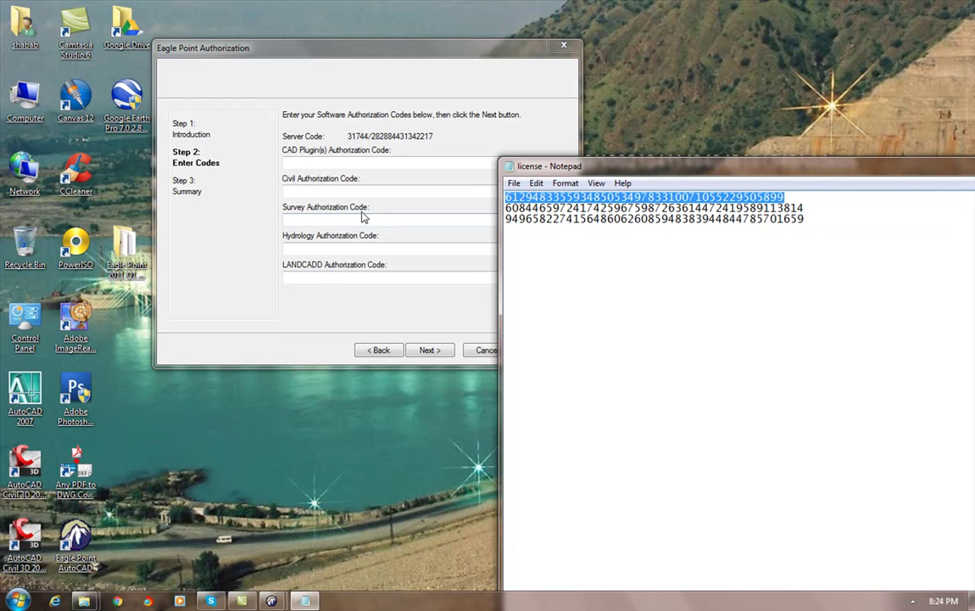
left_click(329, 194)
right_click(330, 194)
left_click(361, 253)
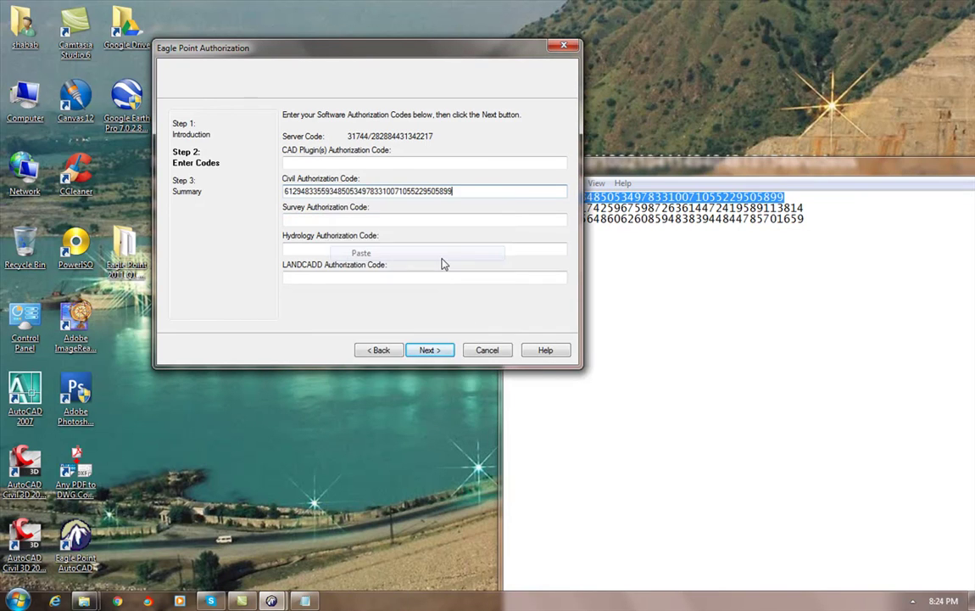
Copy the second code line into the Survey field.
left_click(716, 222)
left_click_drag(800, 207, 506, 208)
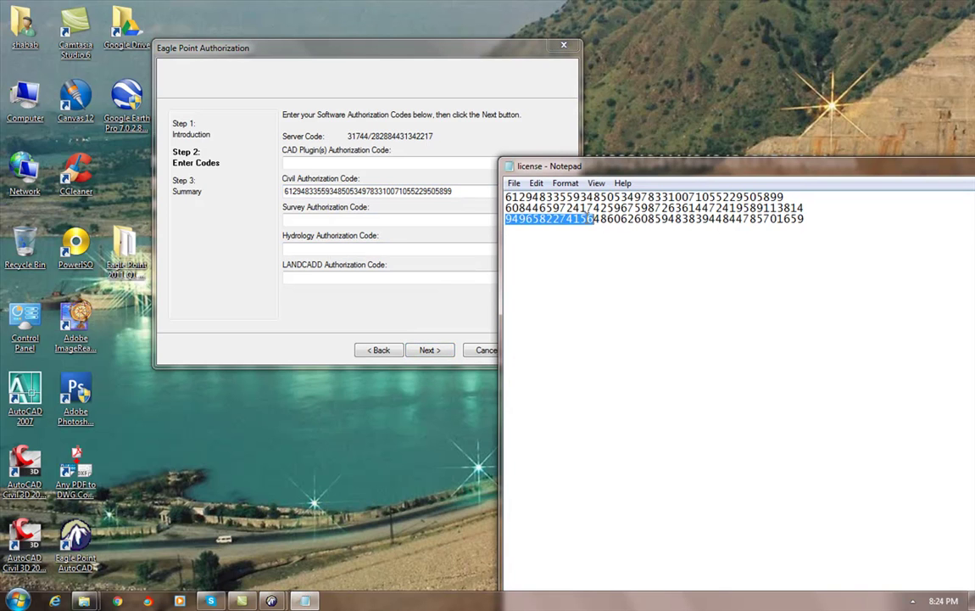
right_click(510, 214)
left_click(543, 250)
left_click(335, 221)
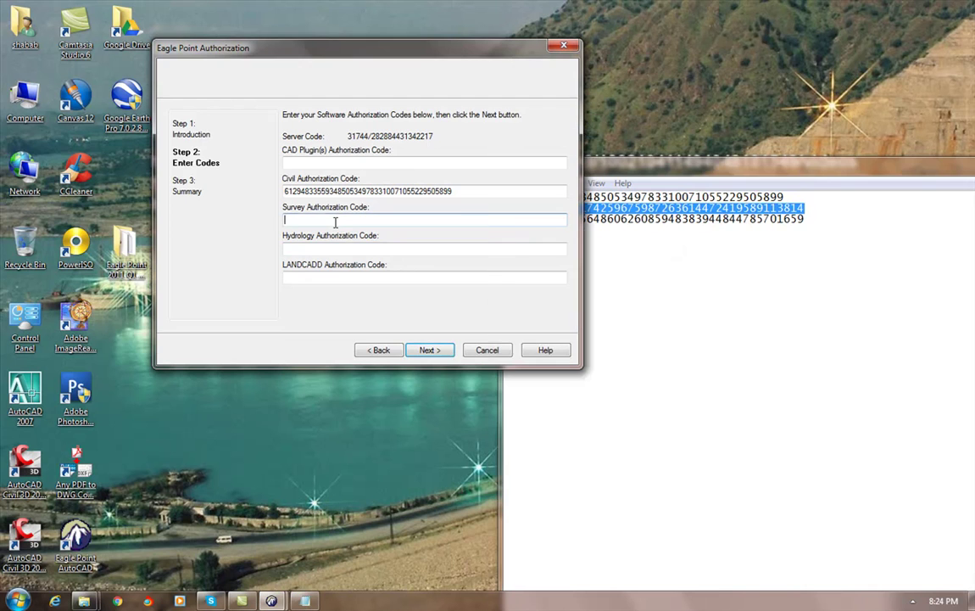
right_click(335, 220)
left_click(365, 278)
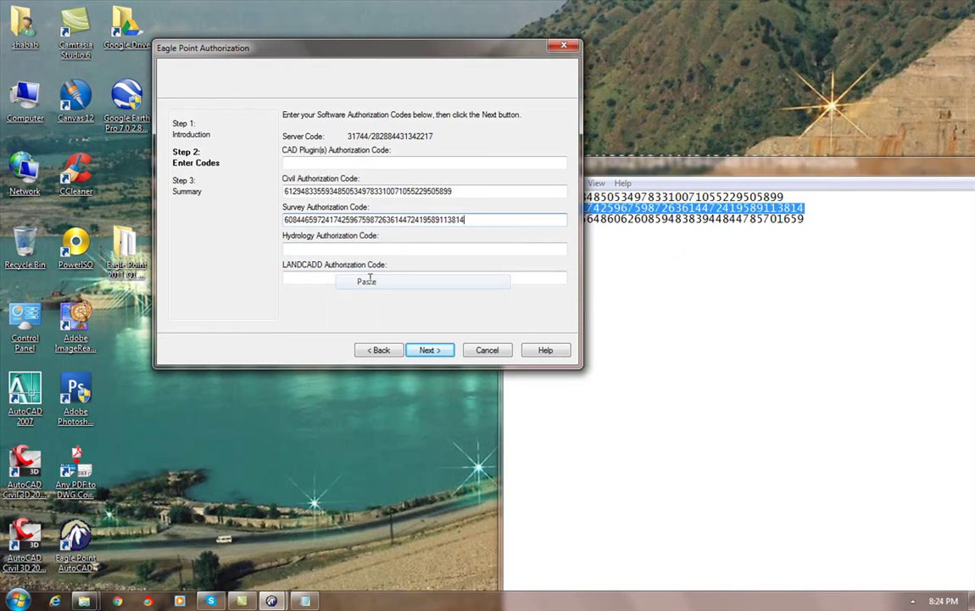
Copy the third code line into the LANDCADD field and continue to the Summary.
left_click_drag(801, 219, 513, 221)
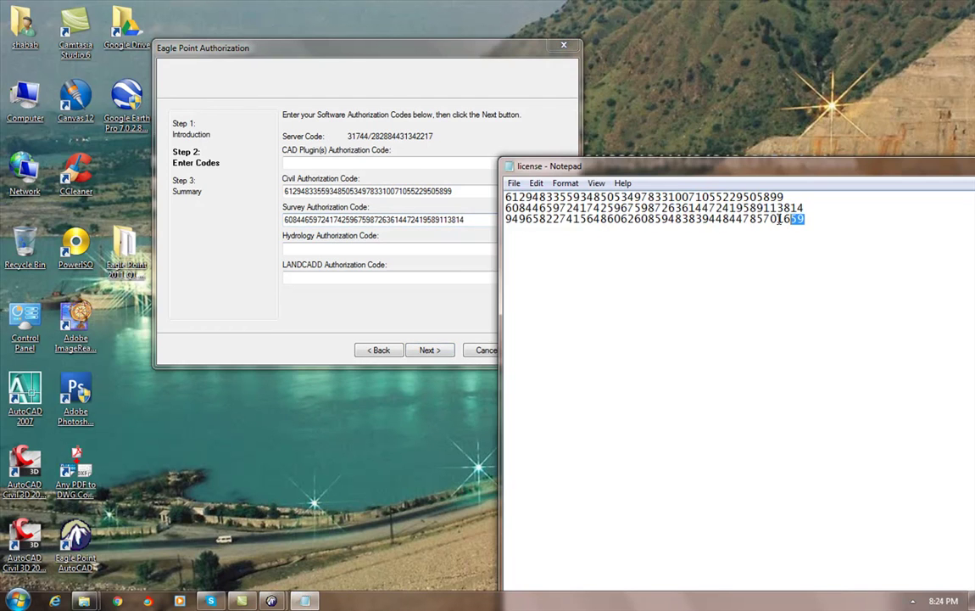
right_click(513, 222)
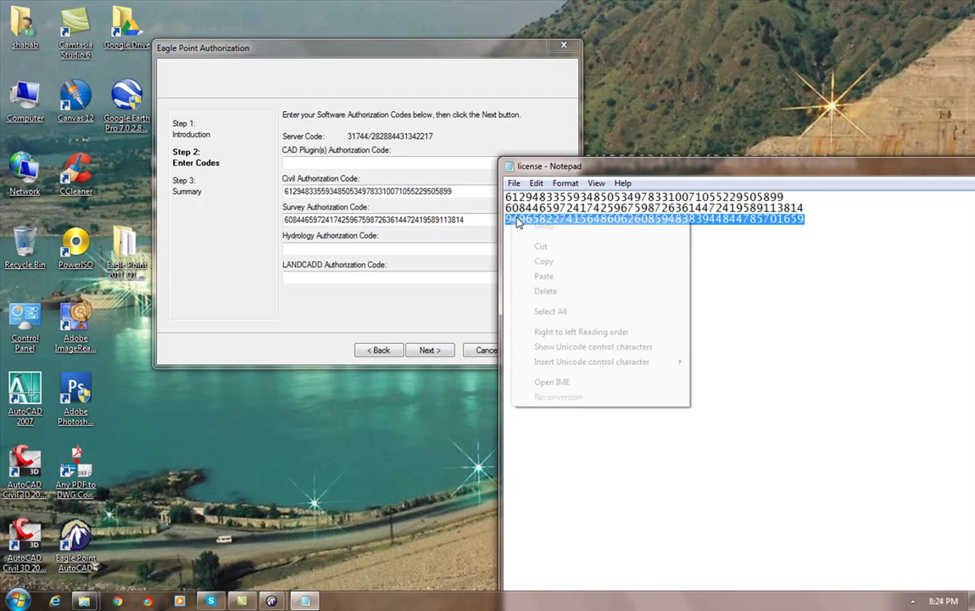
left_click(542, 260)
left_click(394, 280)
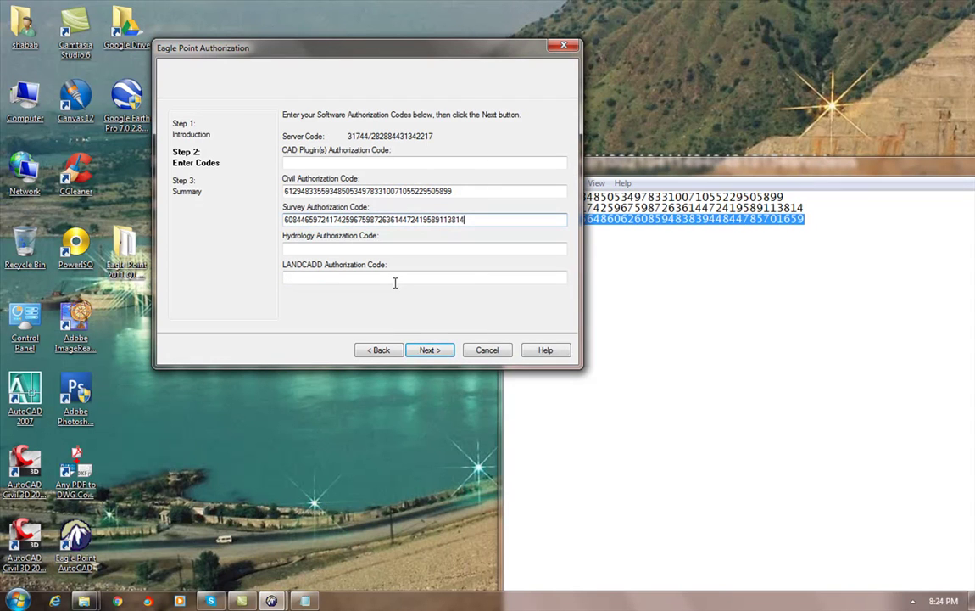
right_click(394, 282)
left_click(427, 341)
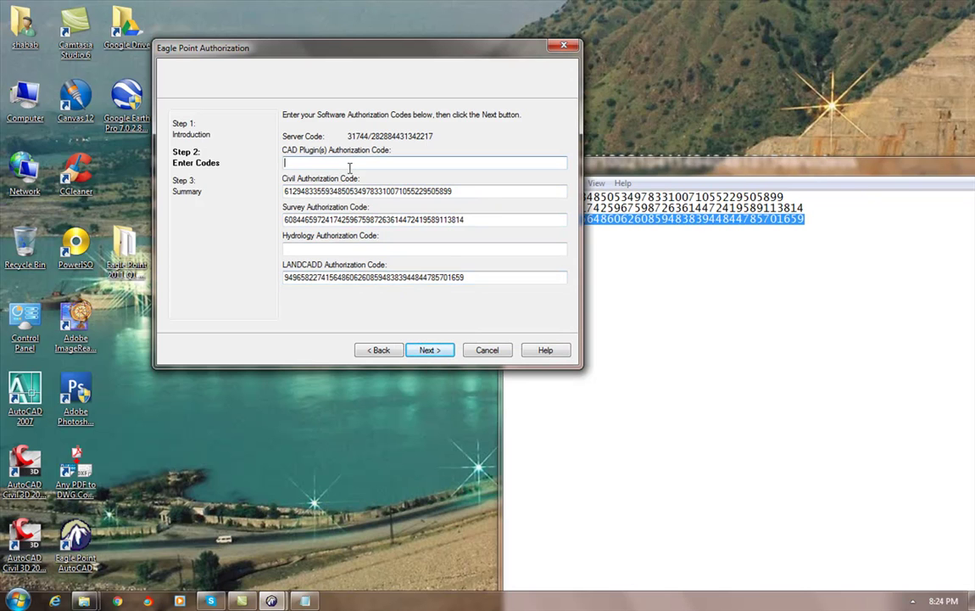
left_click(438, 349)
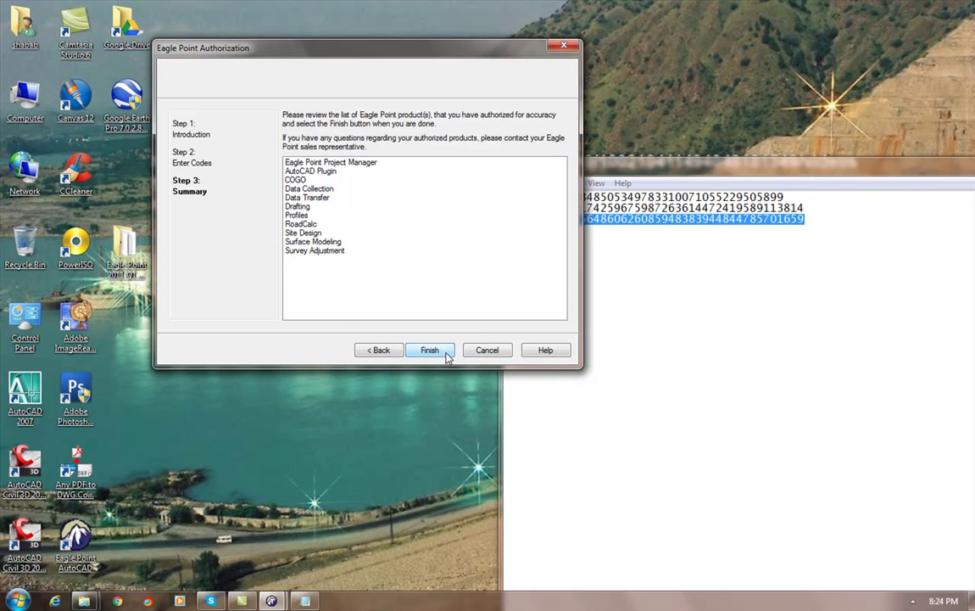
Finish authorization, dismiss the expired-evaluation and Compatibility Mode notices, and close the license file in Notepad.
left_click(446, 353)
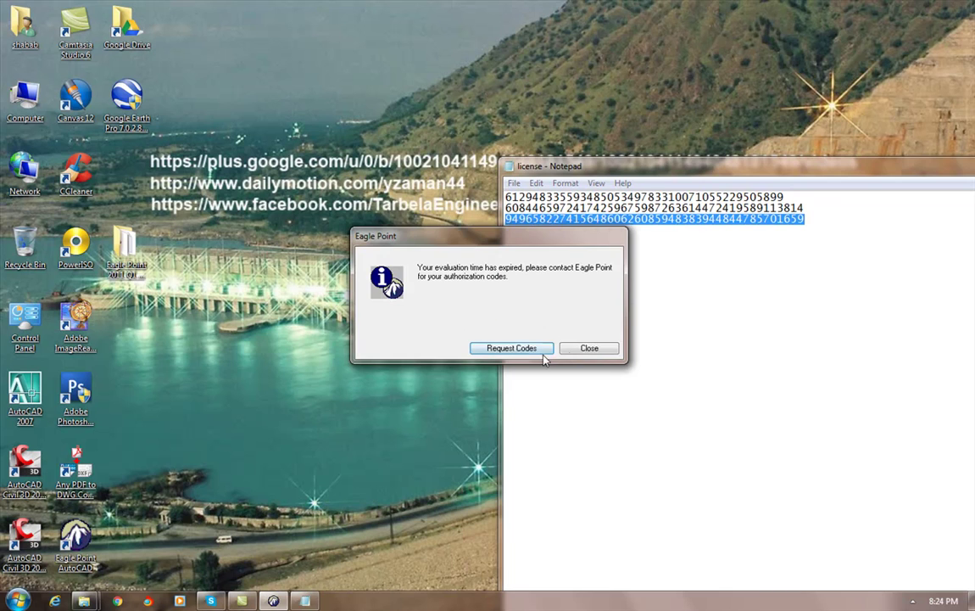
left_click(587, 349)
left_click(75, 538)
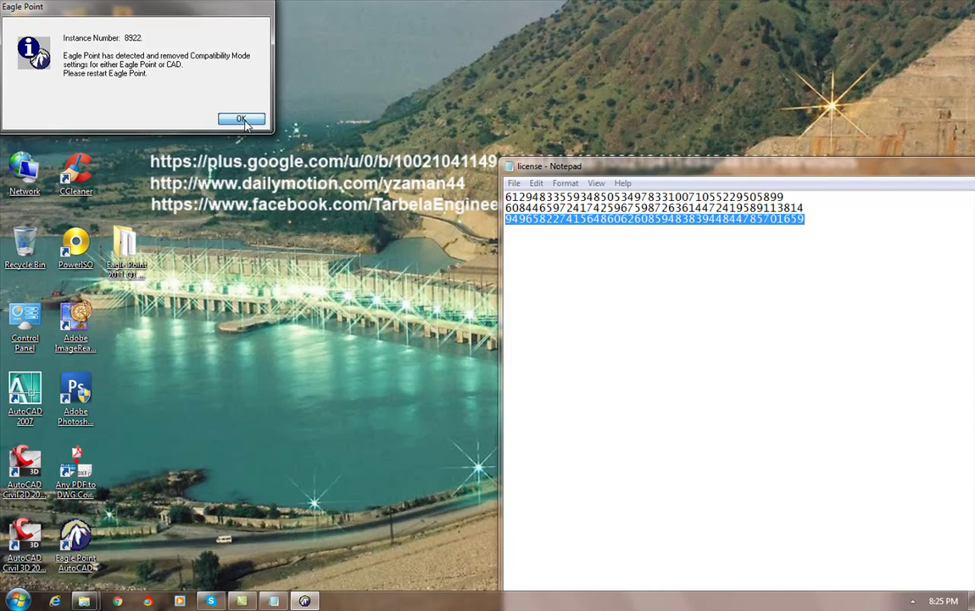
left_click(241, 119)
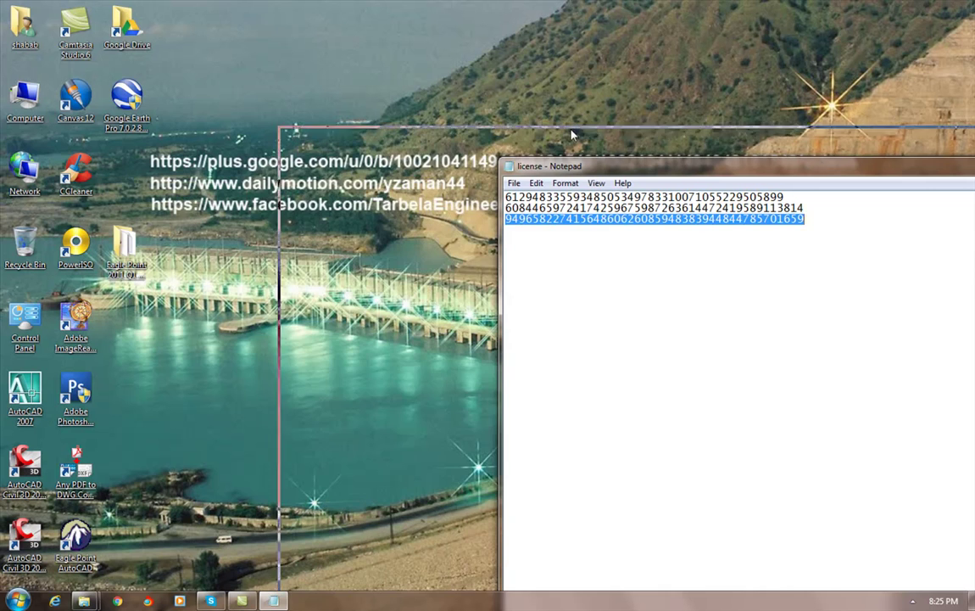
left_click_drag(819, 160, 901, 114)
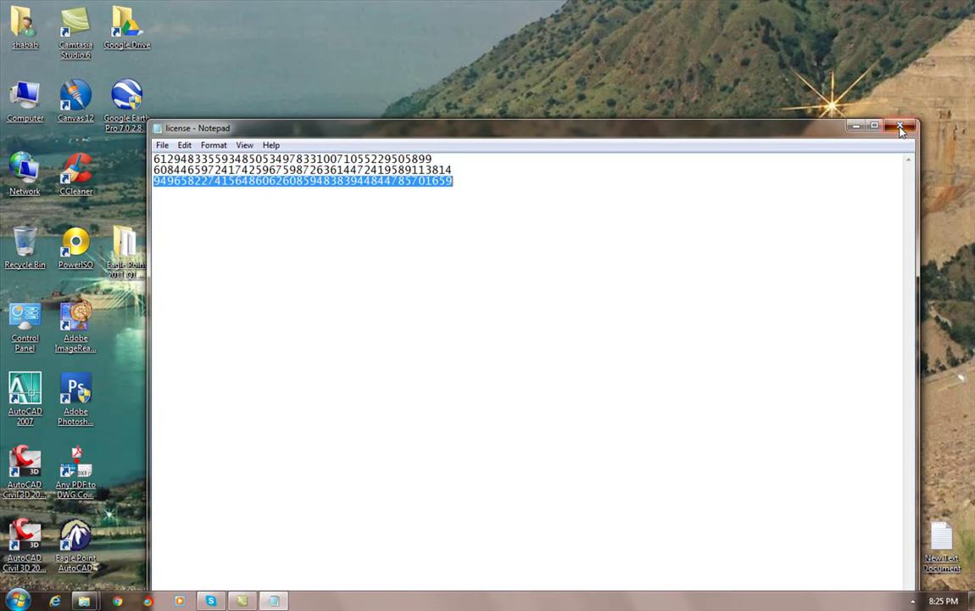
left_click(871, 126)
Launch Eagle Point to its Open project dialog, exit without a project, then show hidden tray icons.
double_click(89, 528)
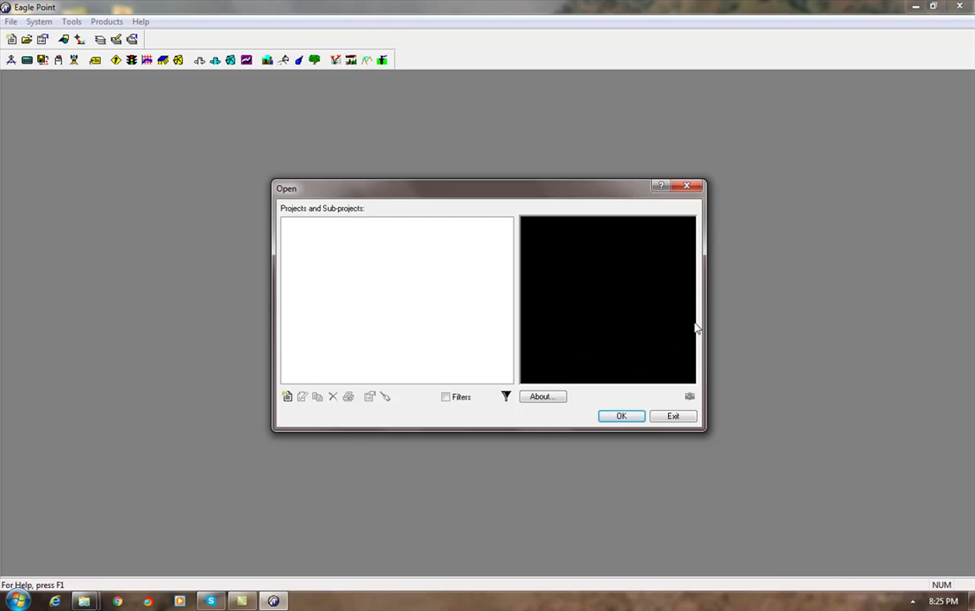
left_click(675, 416)
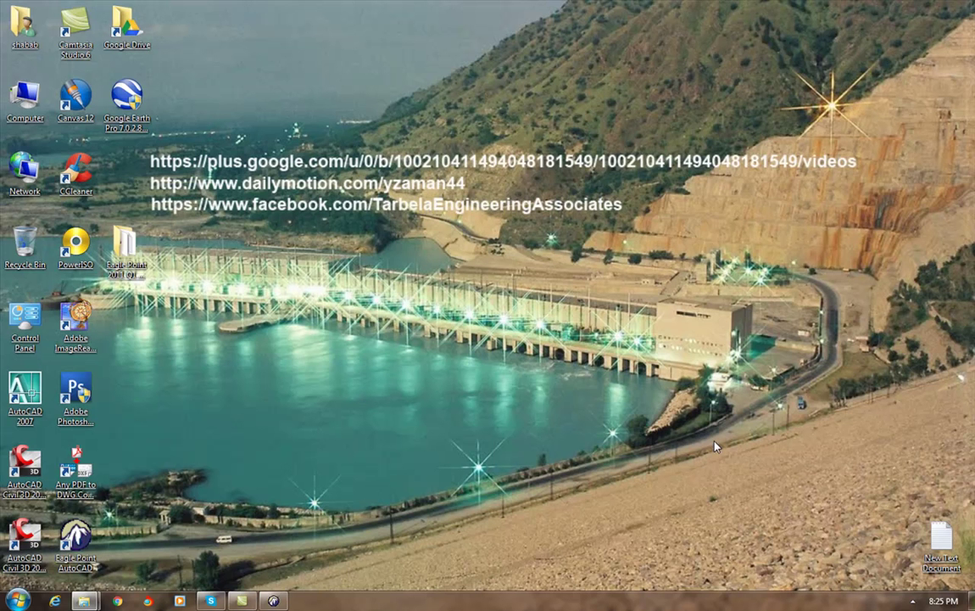
left_click(913, 601)
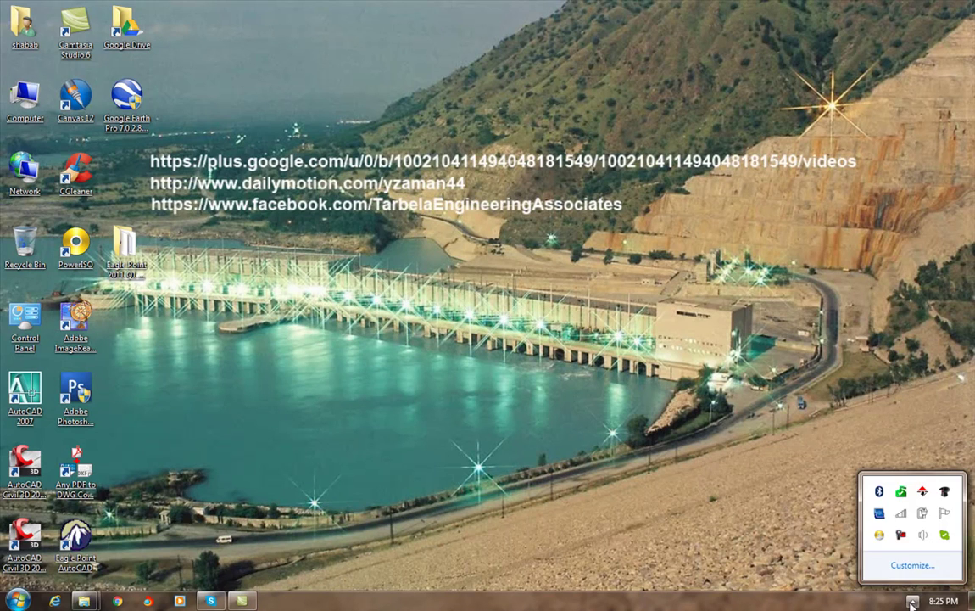